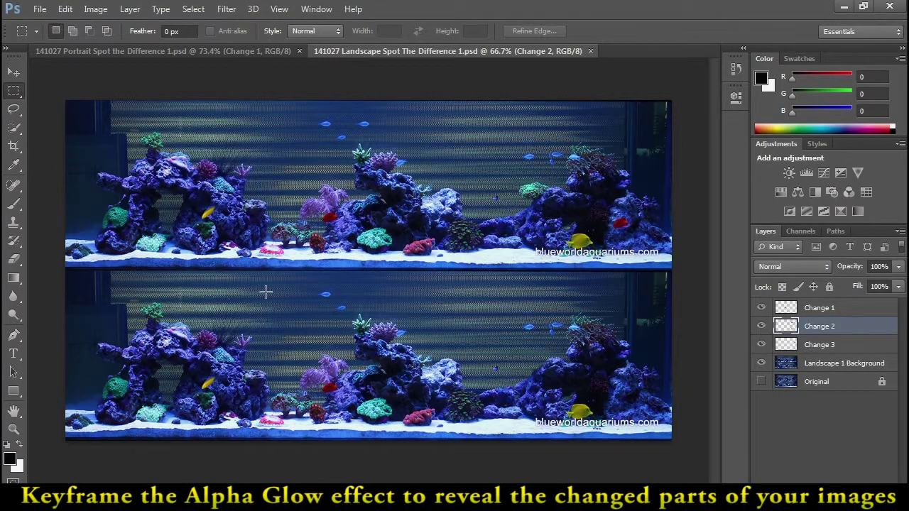
- Start a new project saved in the H:\141027 Spot the Difference folder
{"action": "left_click", "coordinate": [187, 54]}
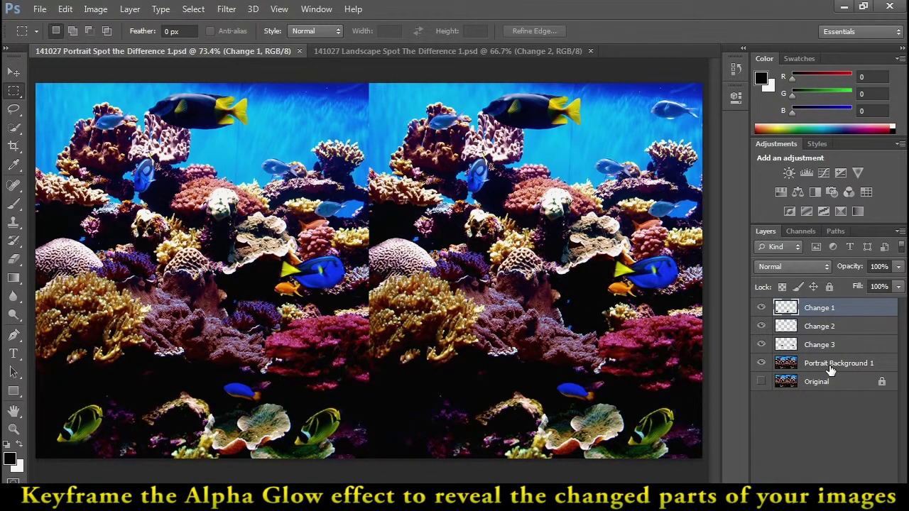
{"action": "left_click", "coordinate": [400, 51]}
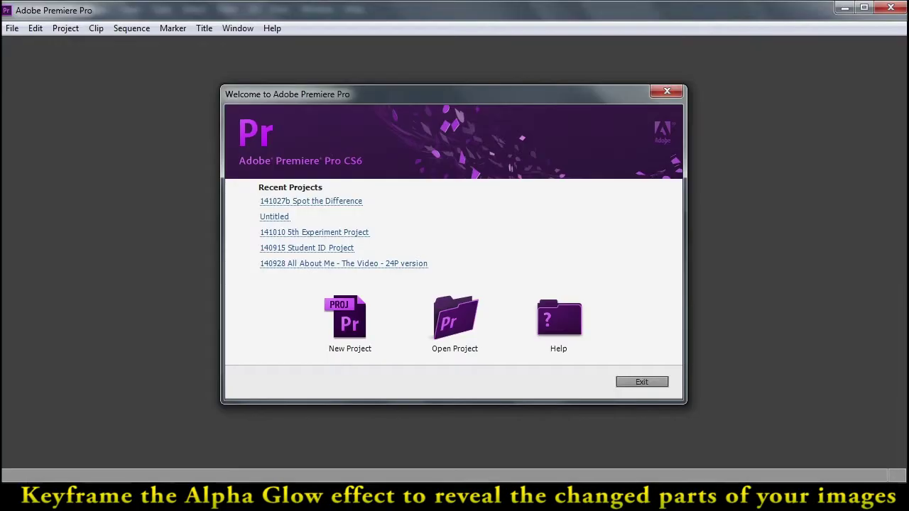
{"action": "left_click", "coordinate": [350, 320]}
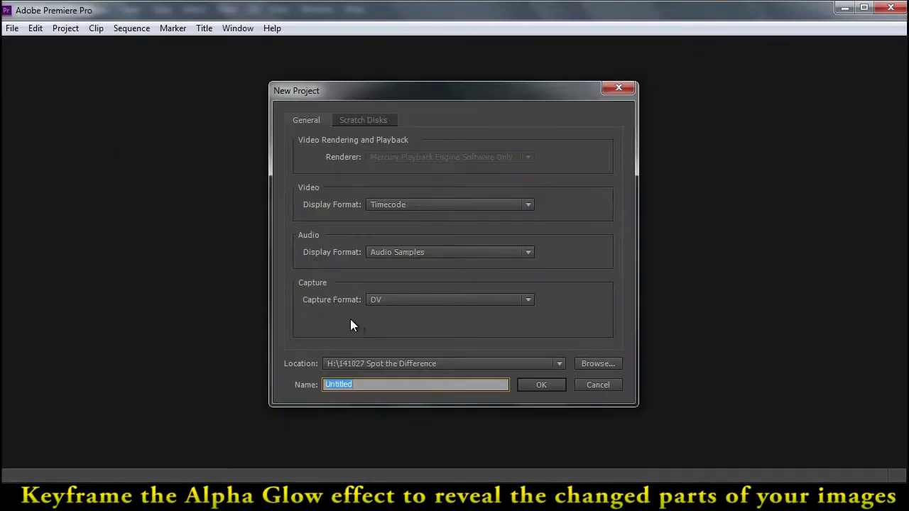
{"action": "left_click", "coordinate": [597, 363]}
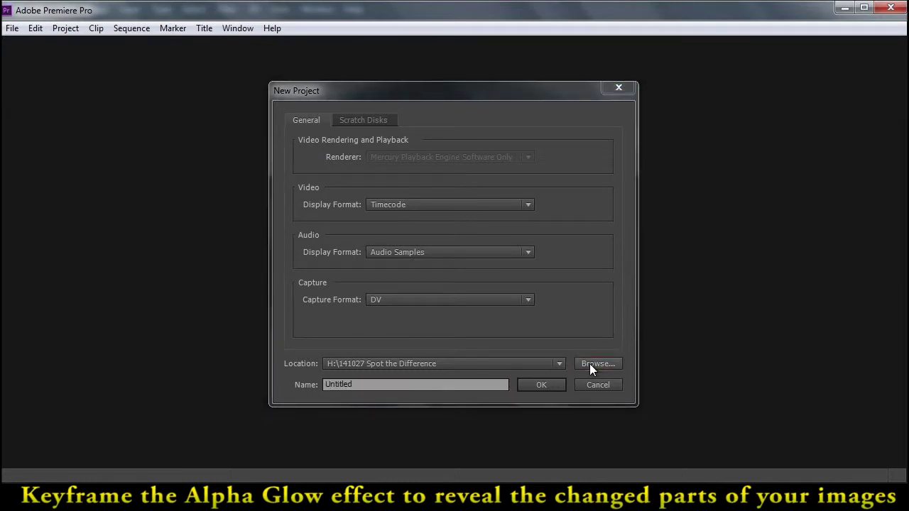
{"action": "left_click", "coordinate": [441, 133]}
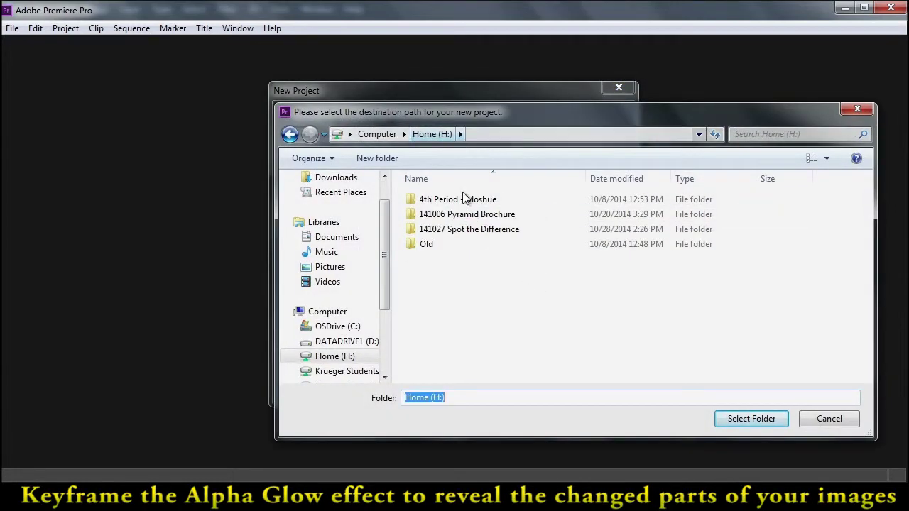
{"action": "double_click", "coordinate": [454, 230]}
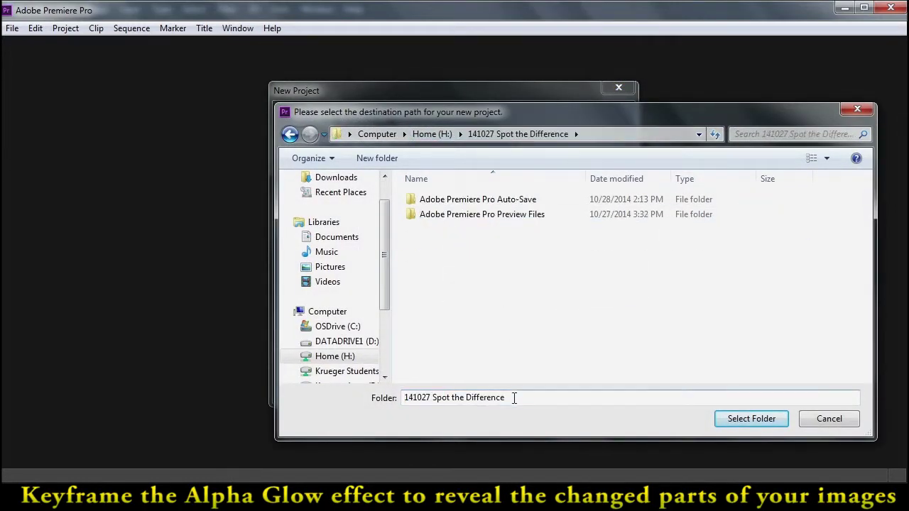
{"action": "left_click_drag", "start_coordinate": [536, 397], "coordinate": [359, 393]}
{"action": "key", "text": "ctrl+c"}
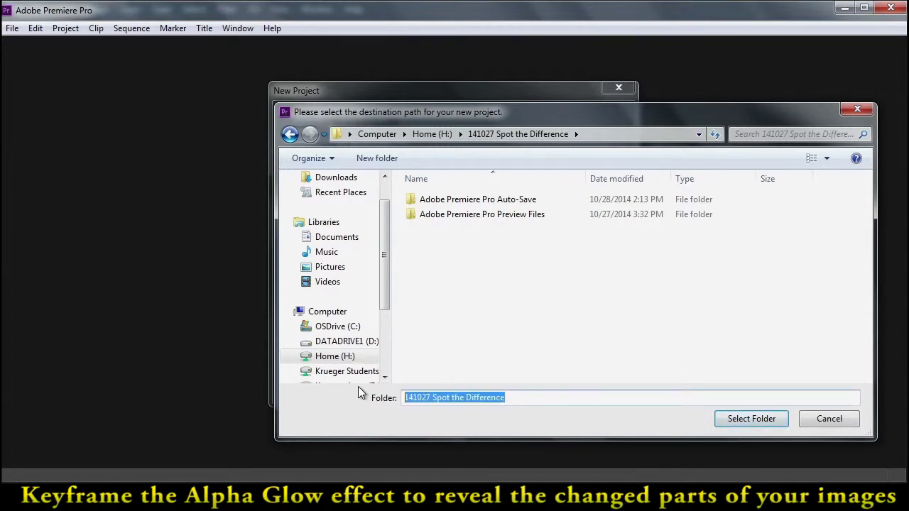
{"action": "left_click", "coordinate": [751, 419]}
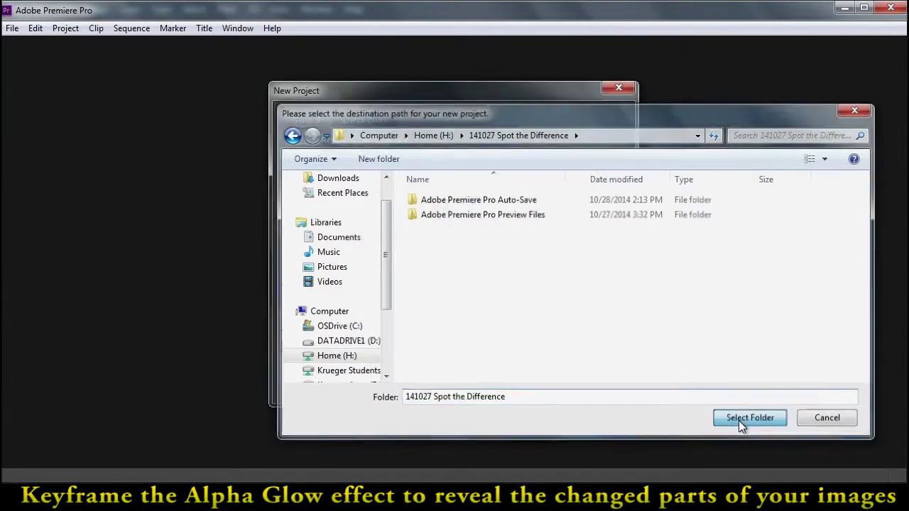
- Name the project '141028 Spot the Difference' and create it
{"action": "left_click", "coordinate": [343, 383]}
{"action": "double_click", "coordinate": [343, 384]}
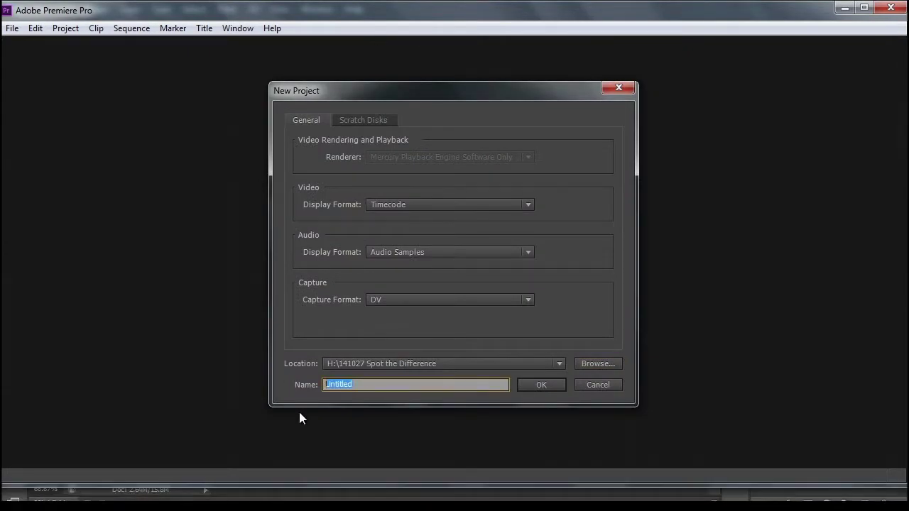
{"action": "key", "text": "ctrl+v"}
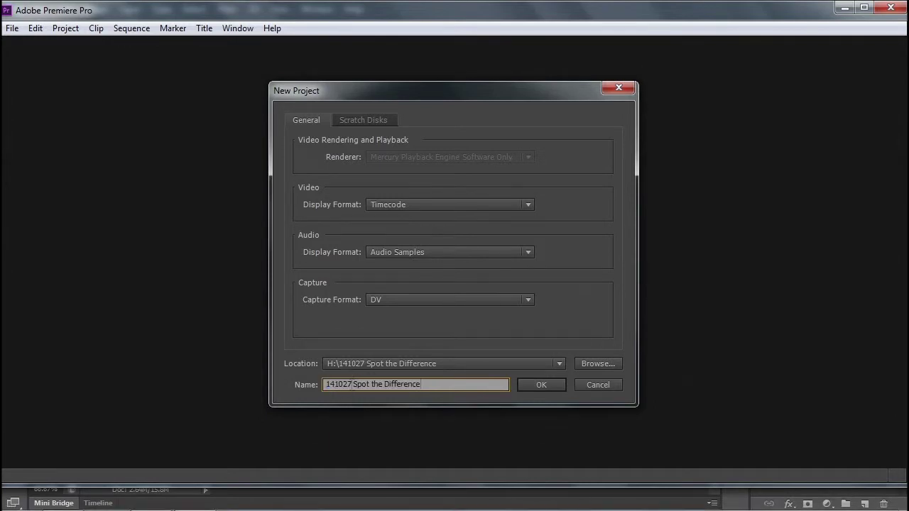
{"action": "key", "text": "Home"}
{"action": "key", "text": "Right"}
{"action": "key", "text": "Right"}
{"action": "key", "text": "Right"}
{"action": "key", "text": "Right"}
{"action": "key", "text": "Right"}
{"action": "key", "text": "Right"}
{"action": "key", "text": "BackSpace"}
{"action": "type", "text": "8"}
{"action": "left_click", "coordinate": [537, 385]}
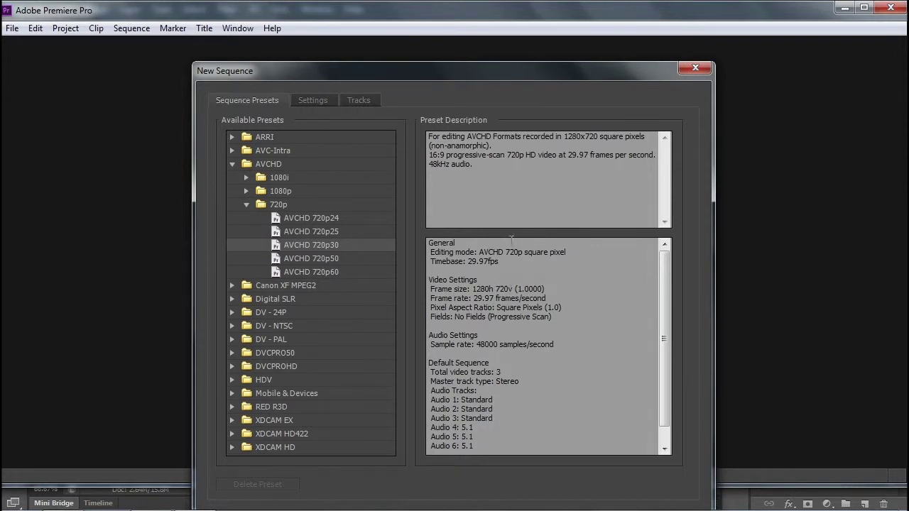
- Create an AVCHD 720p30 sequence named 'Portrait 1'
{"action": "left_click_drag", "start_coordinate": [461, 72], "coordinate": [450, 41]}
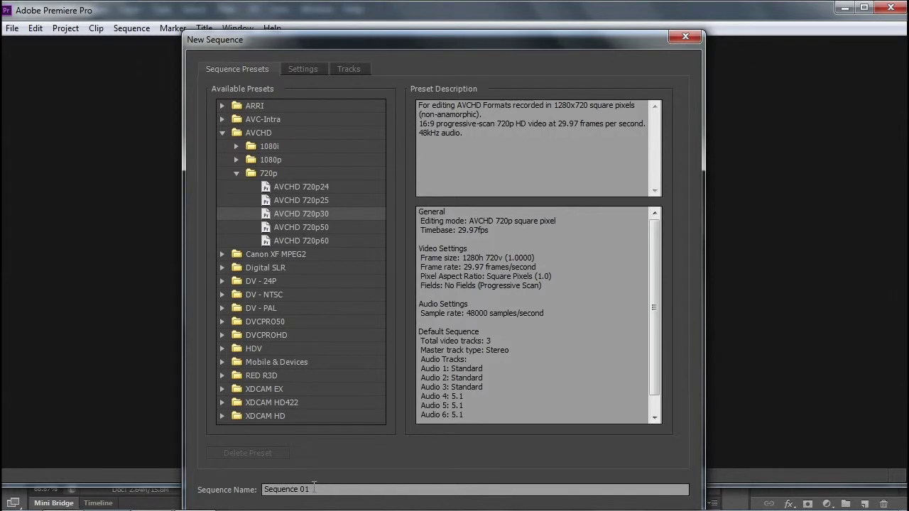
{"action": "left_click_drag", "start_coordinate": [310, 489], "coordinate": [233, 486]}
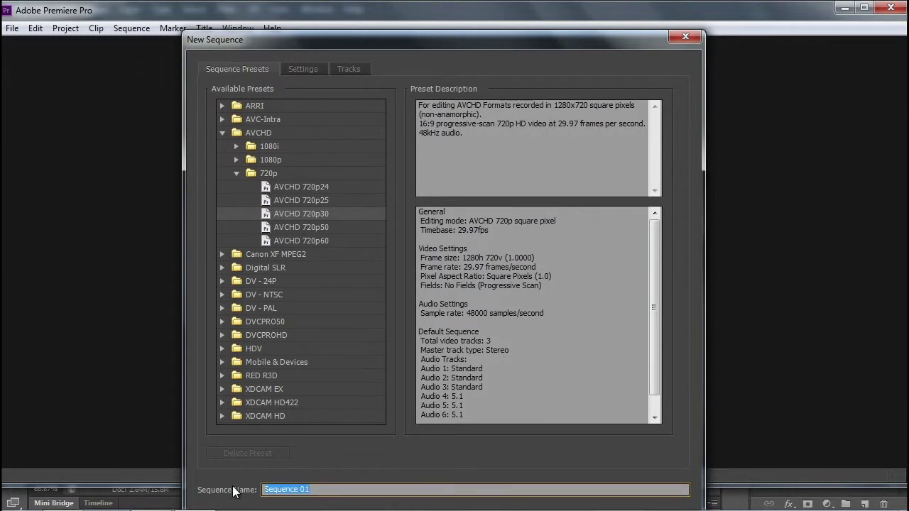
{"action": "type", "text": "Portrait 1"}
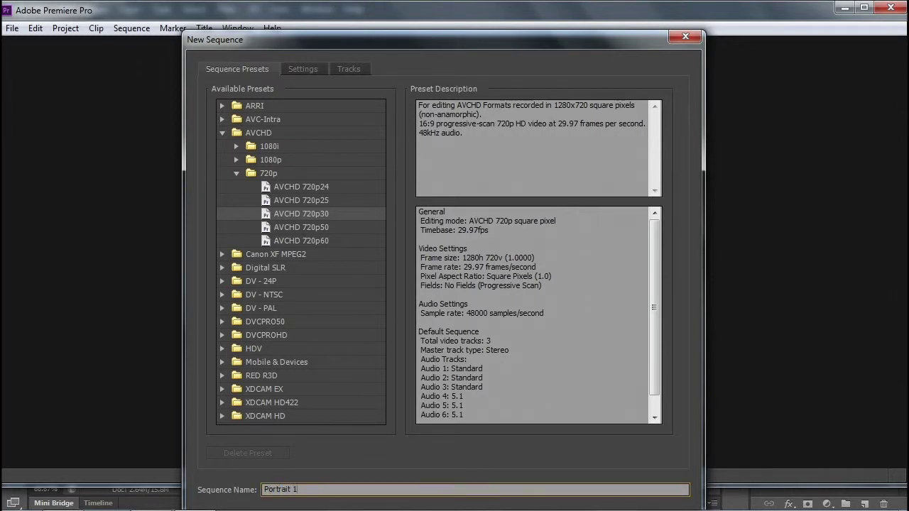
{"action": "key", "text": "Return"}
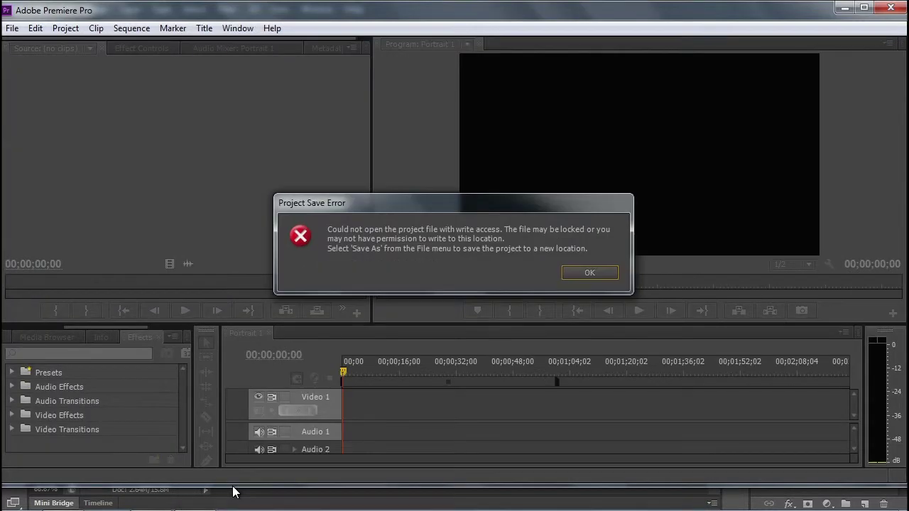
- Dismiss the project save error and show the Project panel's item list
{"action": "left_click", "coordinate": [576, 274]}
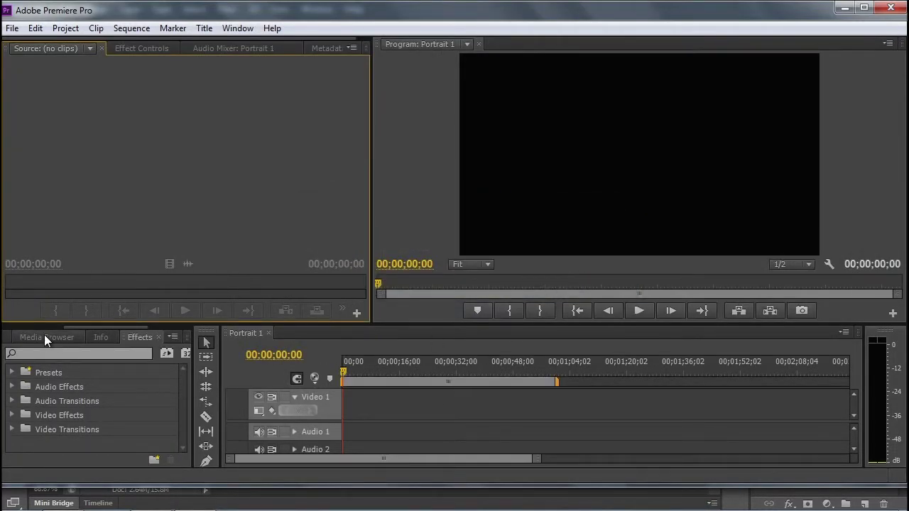
{"action": "left_click_drag", "start_coordinate": [66, 327], "coordinate": [12, 331]}
{"action": "left_click", "coordinate": [20, 338]}
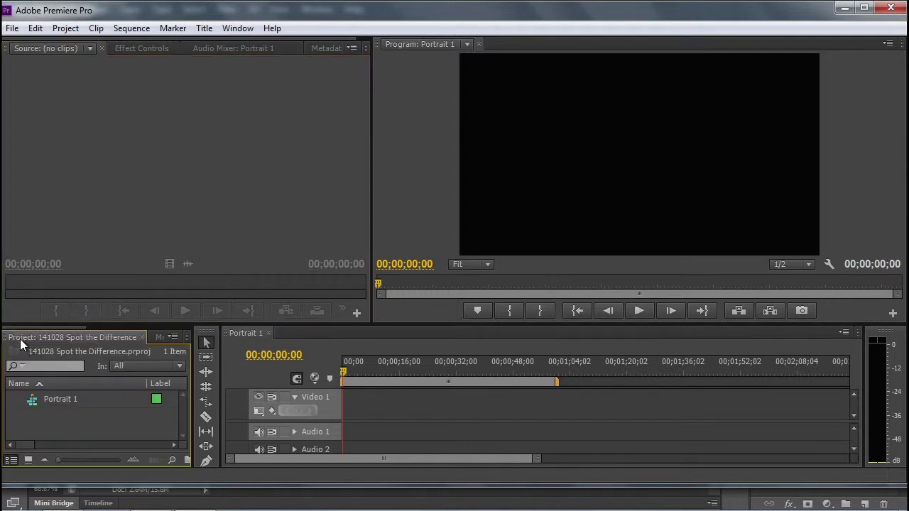
{"action": "left_click", "coordinate": [39, 399]}
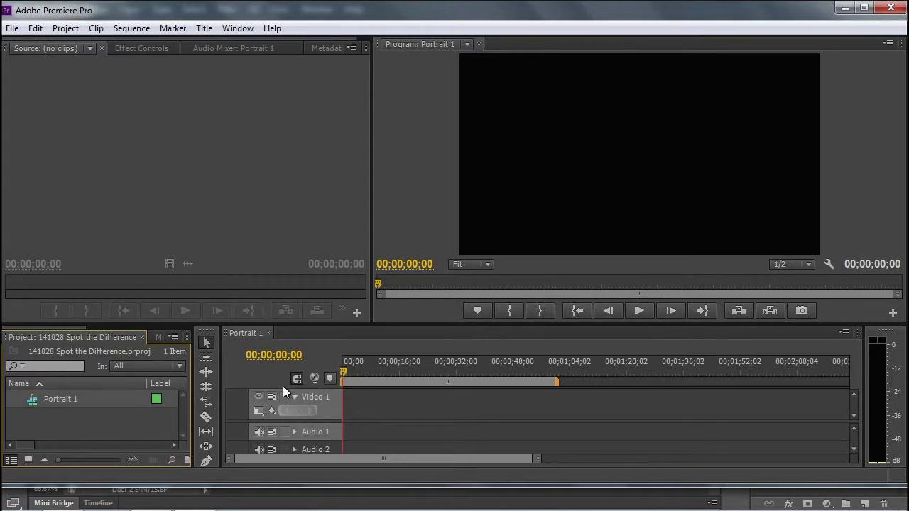
- Import the 141027 Portrait Spot the Difference 1 Photoshop file as individual layers
{"action": "double_click", "coordinate": [155, 419]}
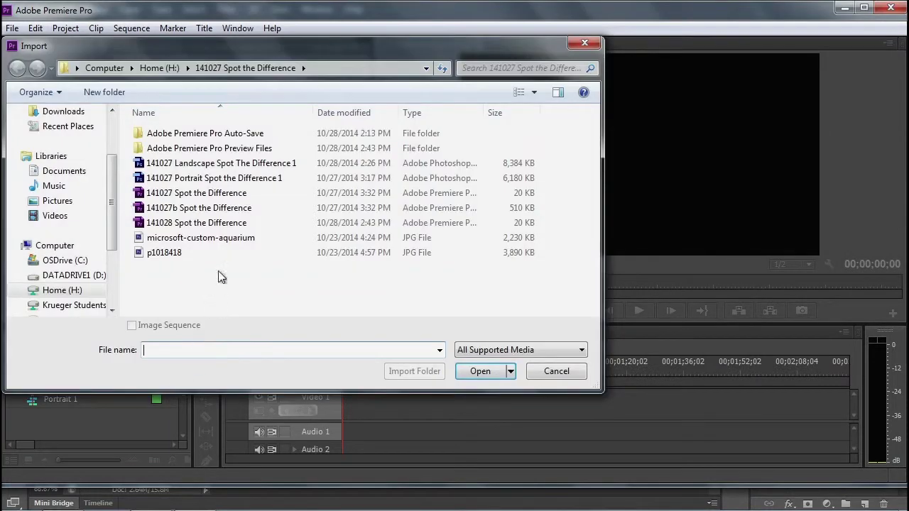
{"action": "left_click", "coordinate": [230, 182]}
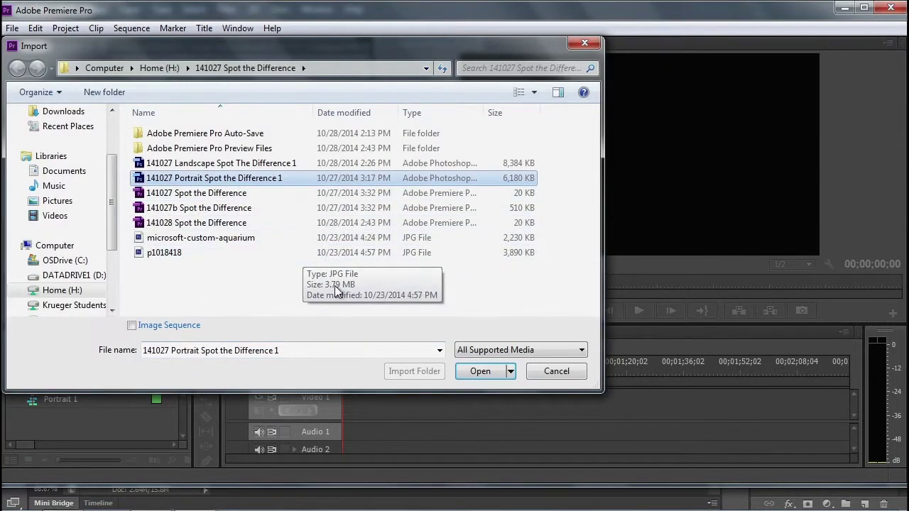
{"action": "left_click", "coordinate": [460, 373]}
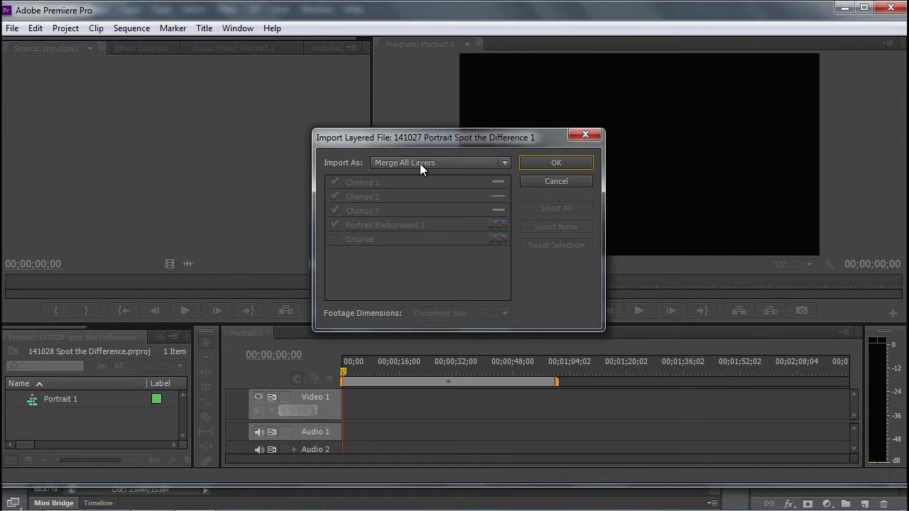
{"action": "left_click", "coordinate": [419, 163]}
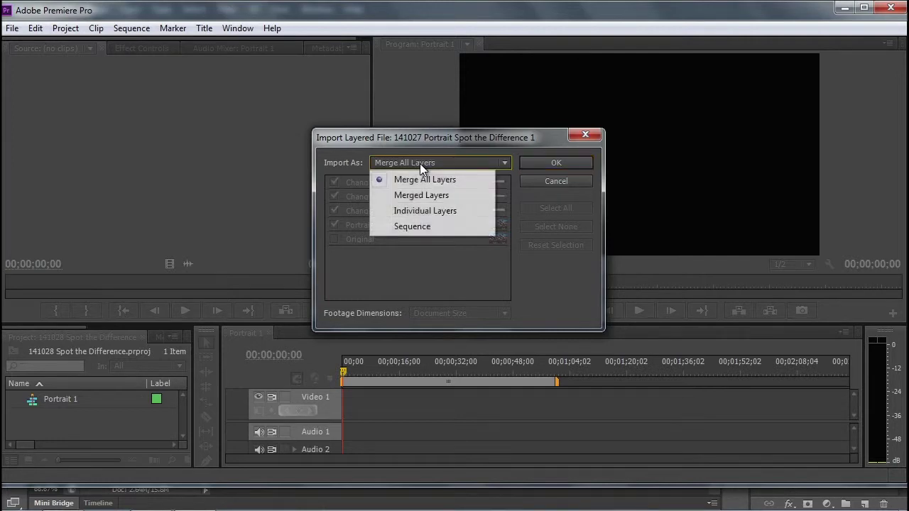
{"action": "left_click", "coordinate": [438, 210]}
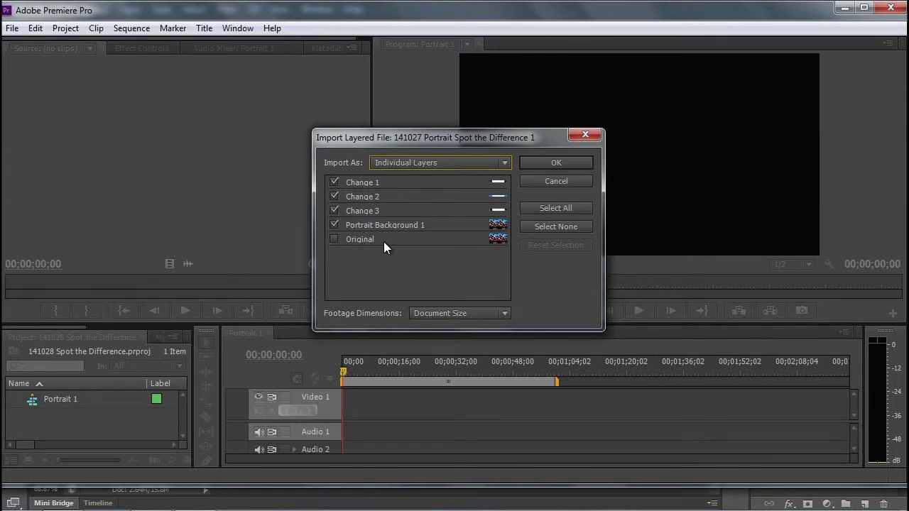
{"action": "left_click", "coordinate": [529, 163]}
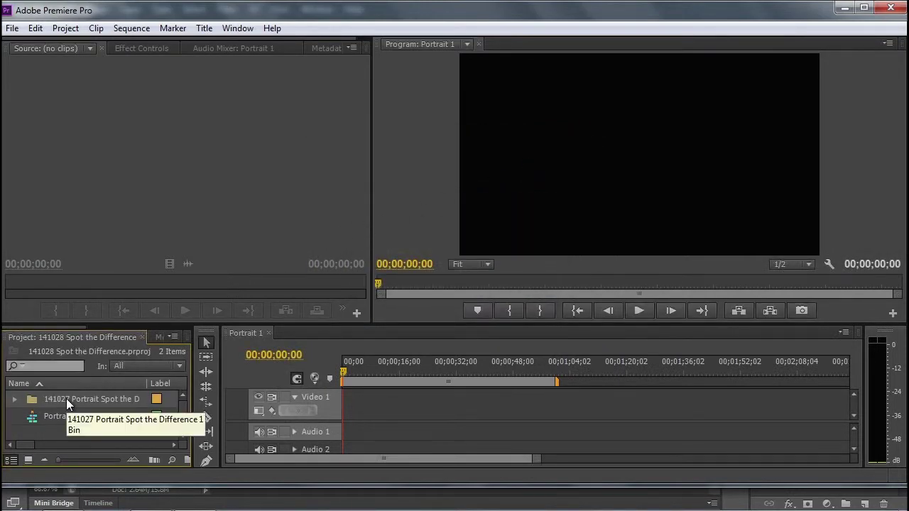
- Place Portrait Background at the start of Video 1 and extend it to 15 seconds
{"action": "left_click", "coordinate": [15, 400]}
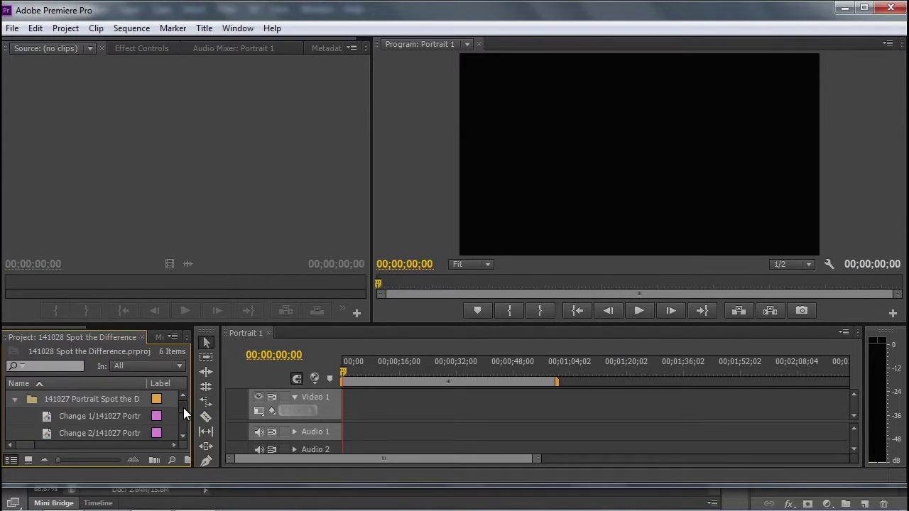
{"action": "left_click_drag", "start_coordinate": [183, 324], "coordinate": [188, 272]}
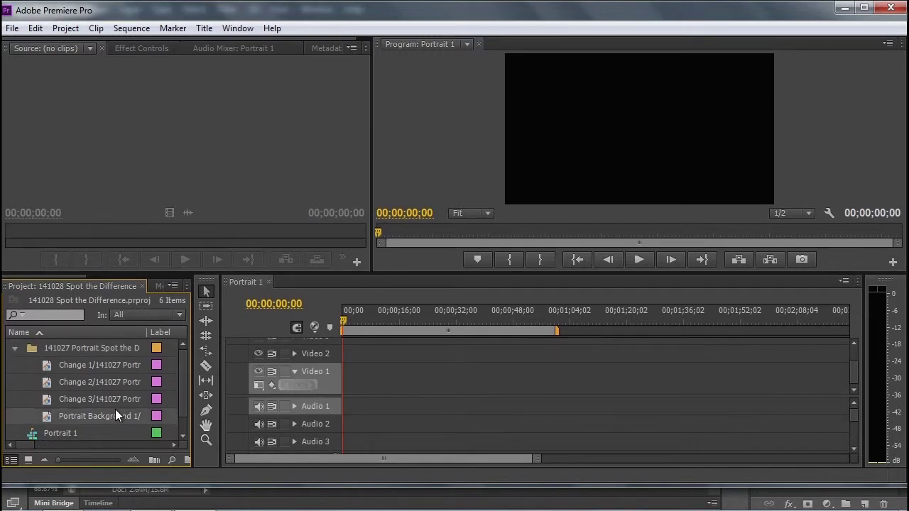
{"action": "left_click_drag", "start_coordinate": [45, 415], "coordinate": [350, 383]}
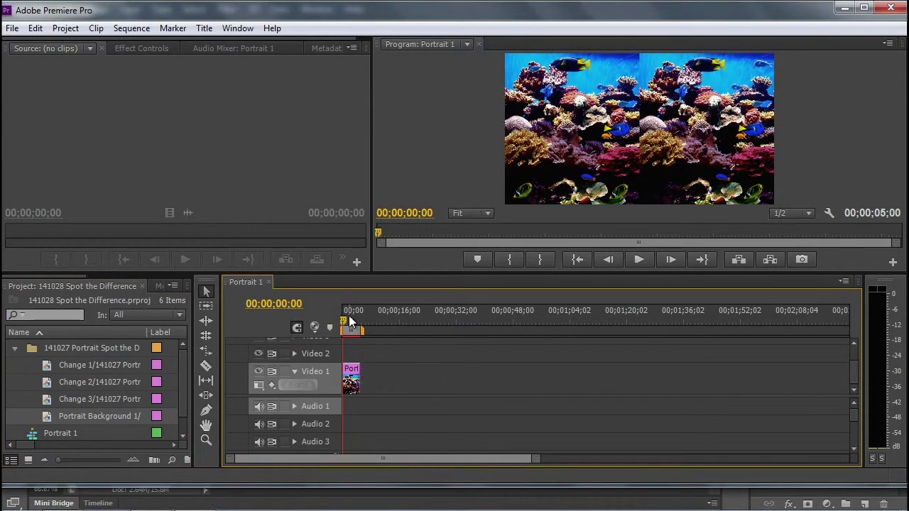
{"action": "left_click_drag", "start_coordinate": [348, 316], "coordinate": [396, 319]}
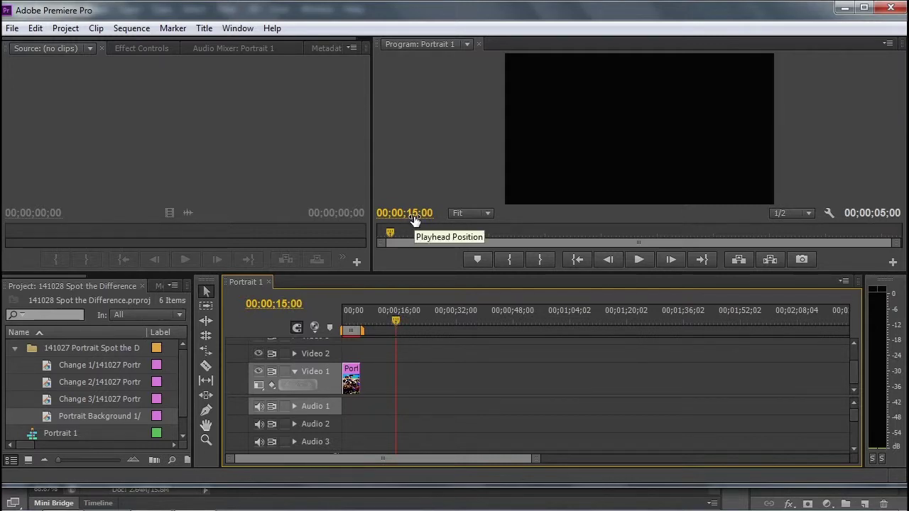
{"action": "left_click_drag", "start_coordinate": [534, 458], "coordinate": [462, 464]}
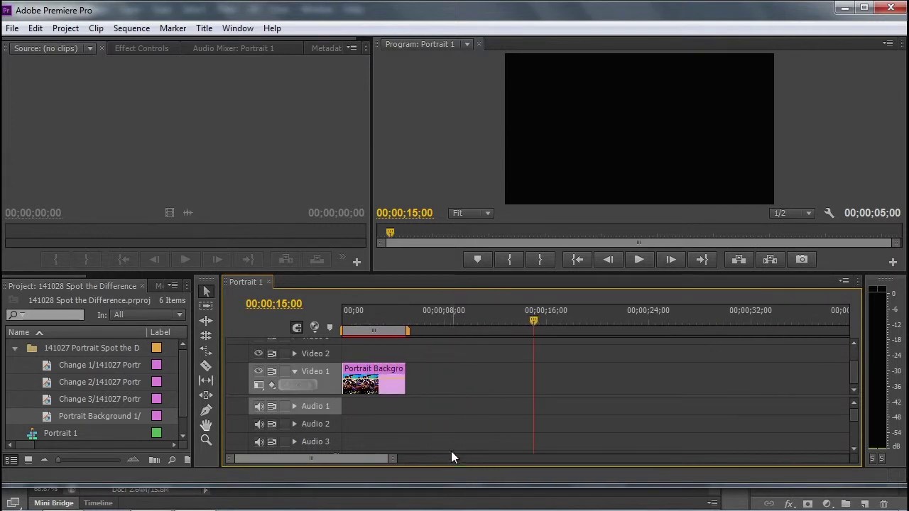
{"action": "left_click_drag", "start_coordinate": [411, 371], "coordinate": [534, 371]}
{"action": "left_click_drag", "start_coordinate": [453, 316], "coordinate": [341, 346]}
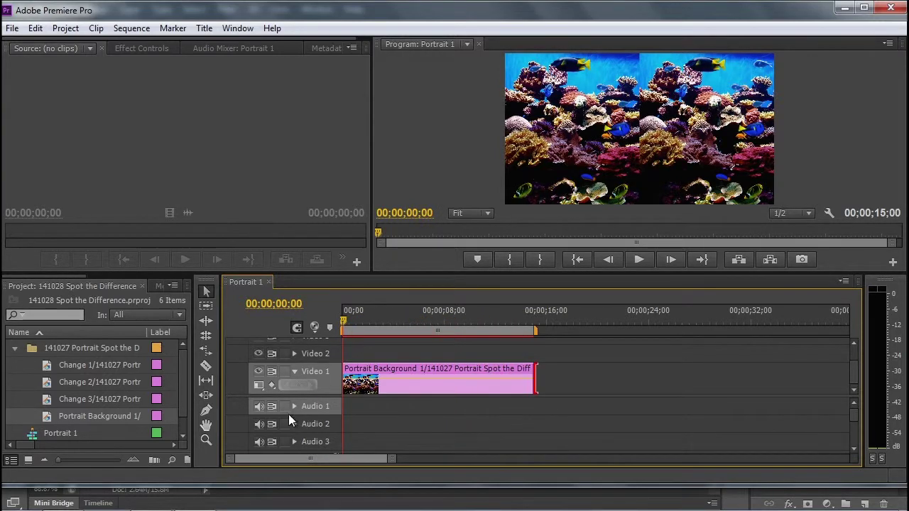
{"action": "left_click", "coordinate": [89, 367]}
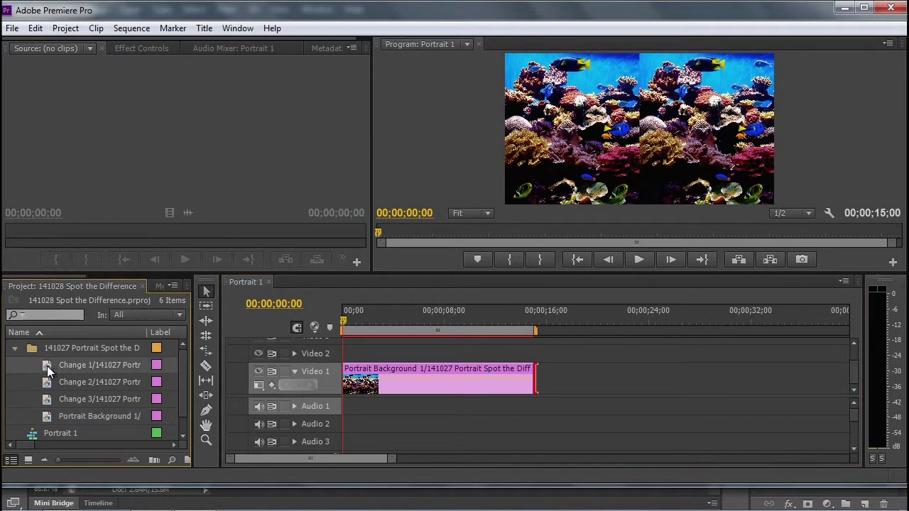
- Stack Change 1, 2 and 3 on Video 2, 3 and 4, each lasting 15 seconds
{"action": "left_click_drag", "start_coordinate": [120, 353], "coordinate": [538, 362]}
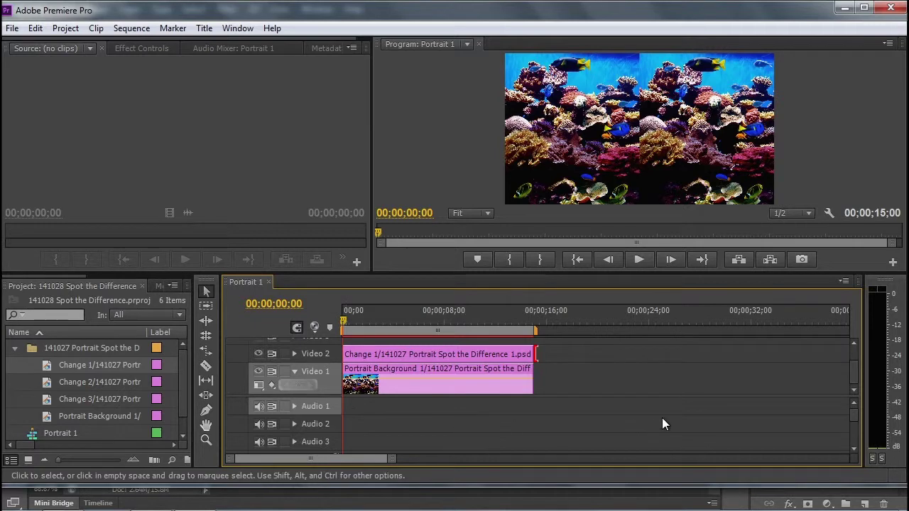
{"action": "left_click_drag", "start_coordinate": [313, 395], "coordinate": [309, 433]}
{"action": "left_click", "coordinate": [71, 385]}
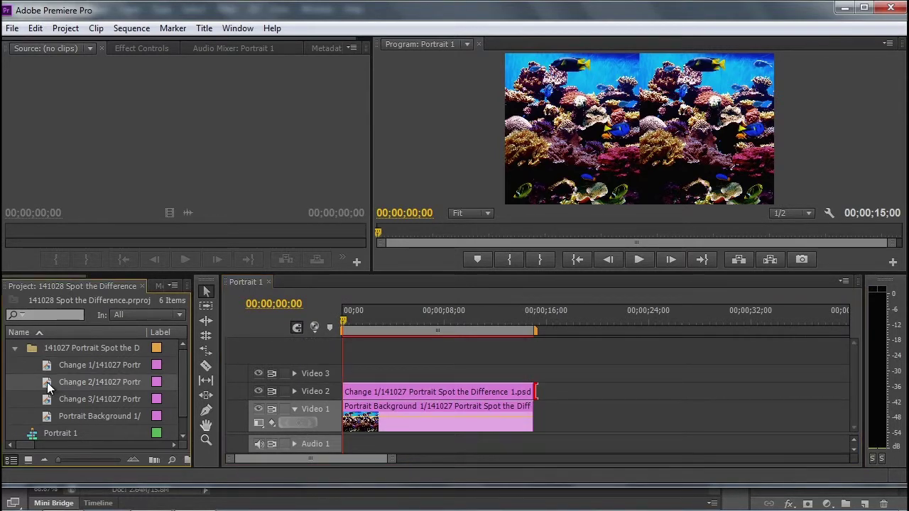
{"action": "left_click_drag", "start_coordinate": [46, 382], "coordinate": [355, 379]}
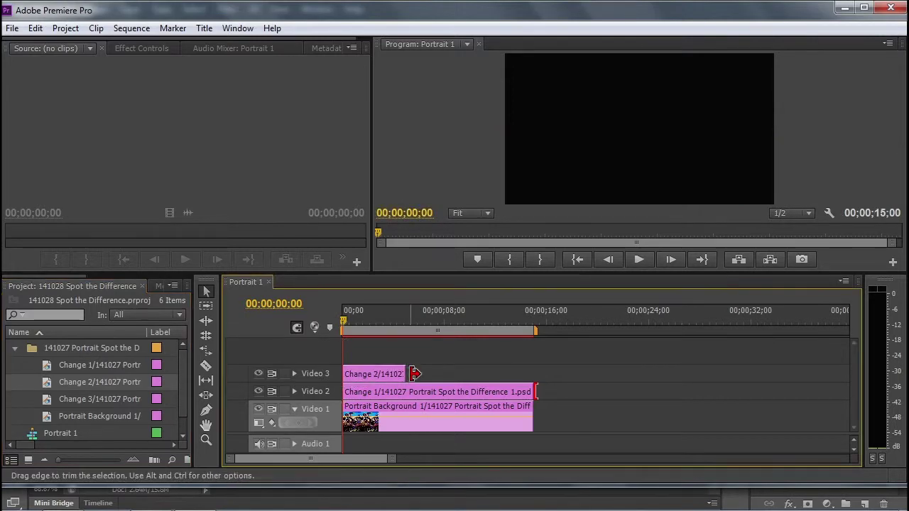
{"action": "left_click_drag", "start_coordinate": [414, 374], "coordinate": [534, 373]}
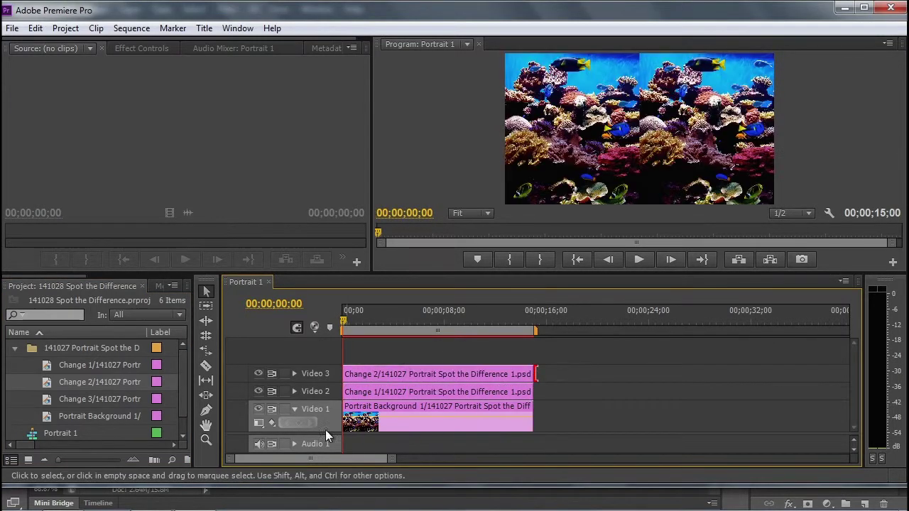
{"action": "left_click", "coordinate": [74, 401]}
{"action": "left_click_drag", "start_coordinate": [49, 399], "coordinate": [323, 353]}
{"action": "left_click_drag", "start_coordinate": [420, 355], "coordinate": [535, 356]}
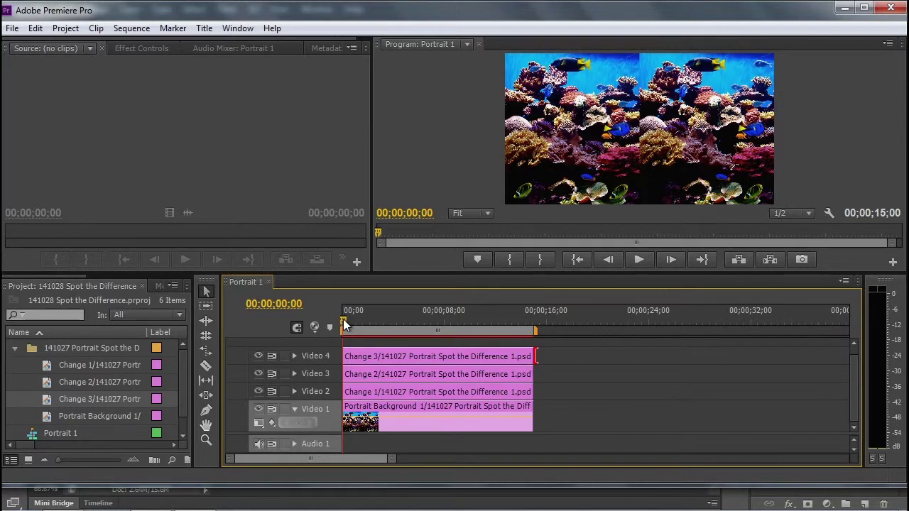
{"action": "left_click_drag", "start_coordinate": [343, 319], "coordinate": [440, 317]}
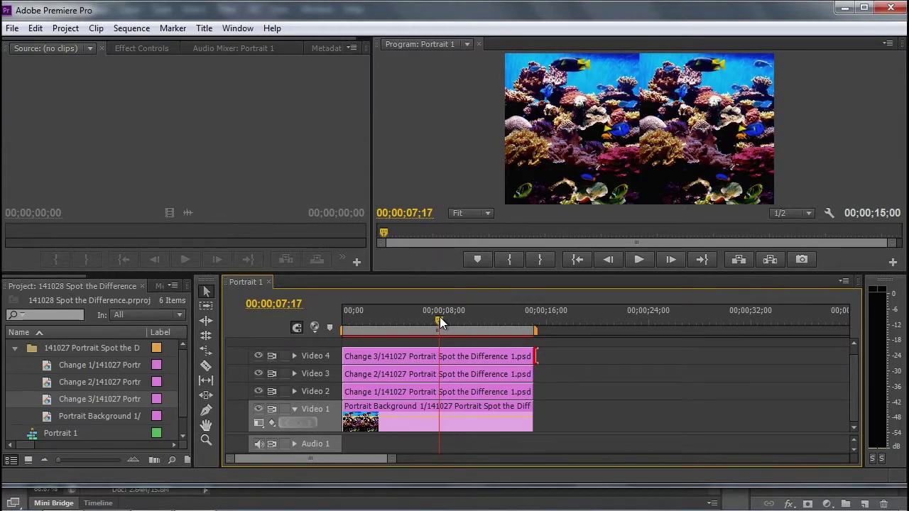
- At the 8-second mark, find Alpha Glow by searching 'glow' and apply it to Change 1
{"action": "left_click_drag", "start_coordinate": [439, 316], "coordinate": [445, 315]}
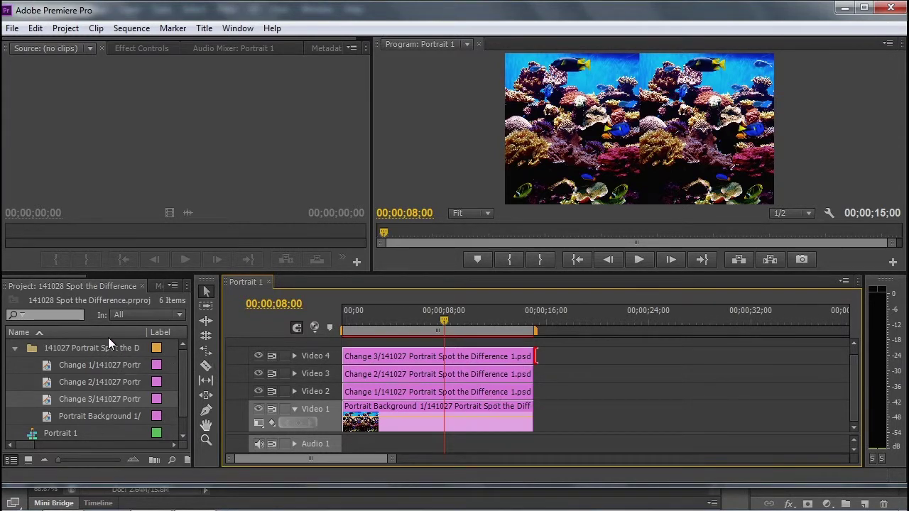
{"action": "left_click_drag", "start_coordinate": [81, 274], "coordinate": [147, 277]}
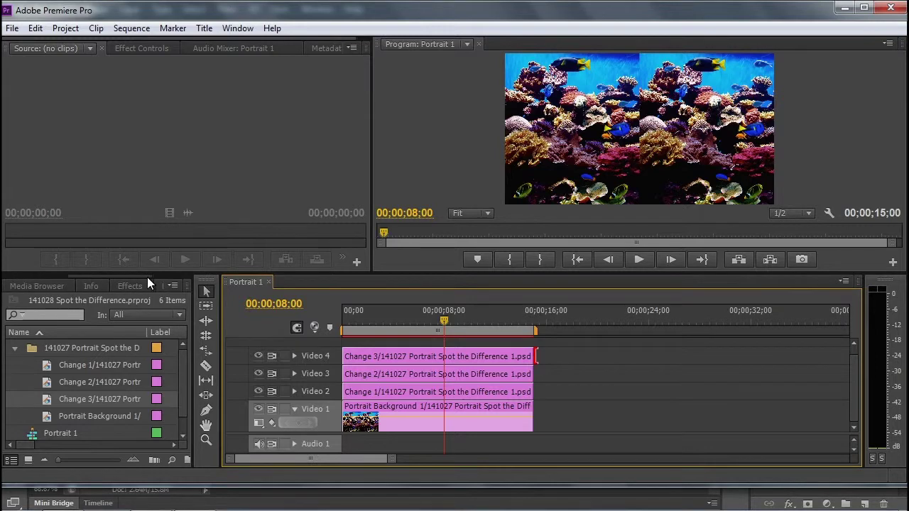
{"action": "left_click", "coordinate": [131, 287]}
{"action": "left_click", "coordinate": [125, 302]}
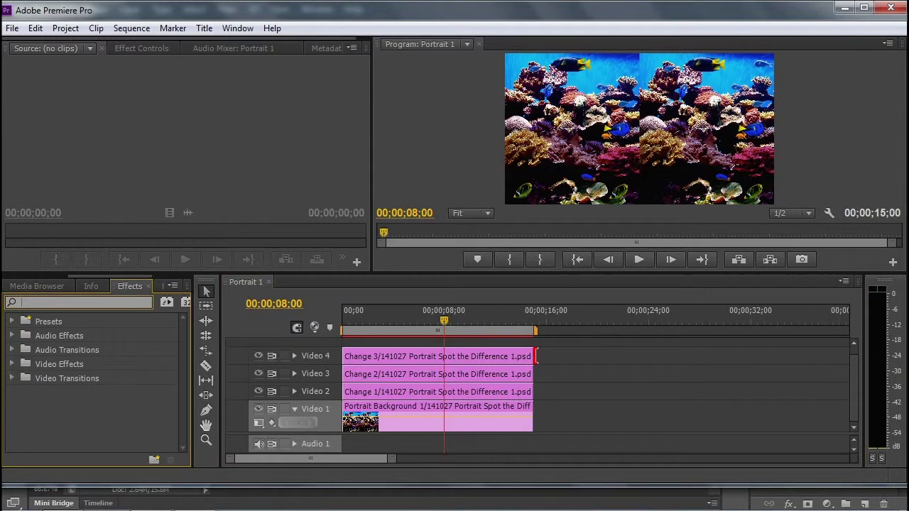
{"action": "type", "text": "glow"}
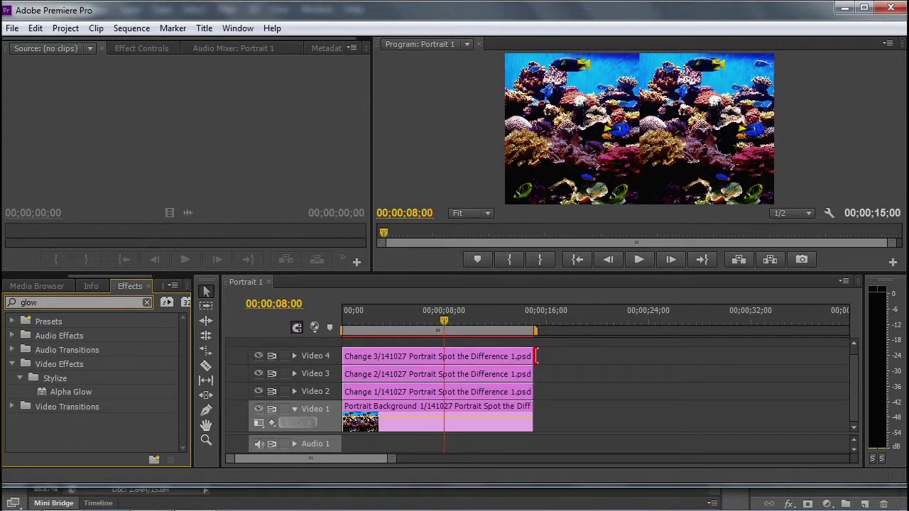
{"action": "left_click", "coordinate": [71, 393]}
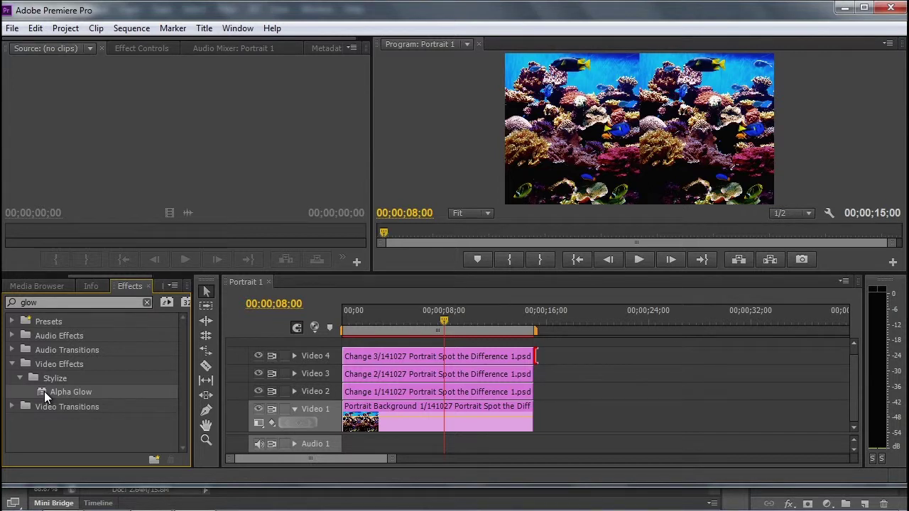
{"action": "left_click_drag", "start_coordinate": [44, 391], "coordinate": [369, 394]}
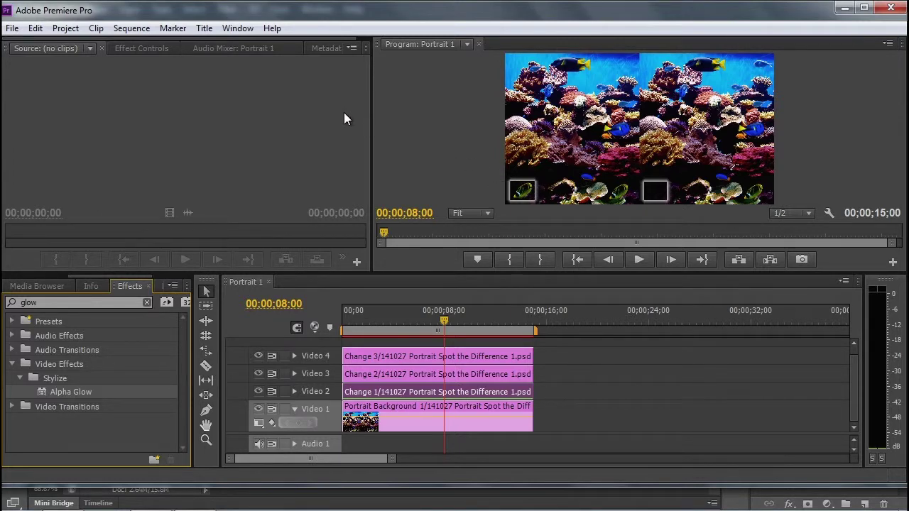
- Keyframe Change 1's Glow at 0 at 8 seconds, rising to about 42 a second later
{"action": "left_click", "coordinate": [164, 47]}
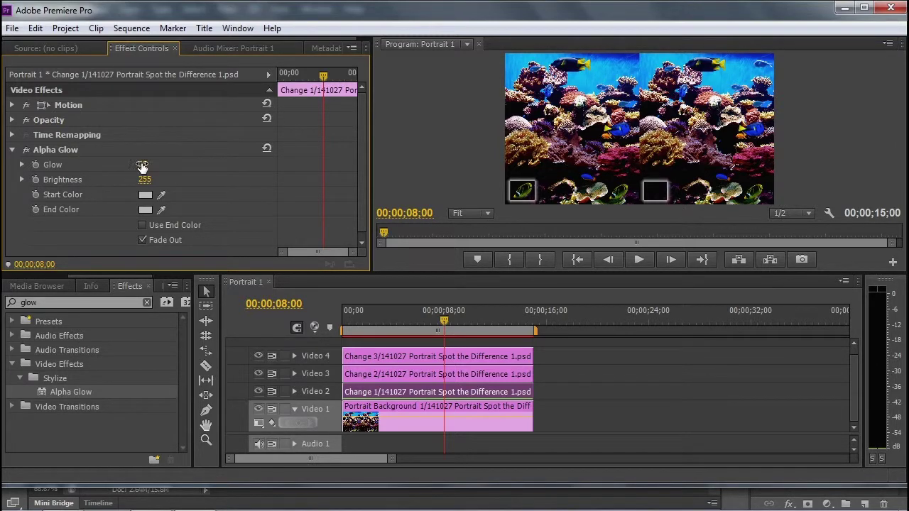
{"action": "left_click_drag", "start_coordinate": [142, 164], "coordinate": [113, 165]}
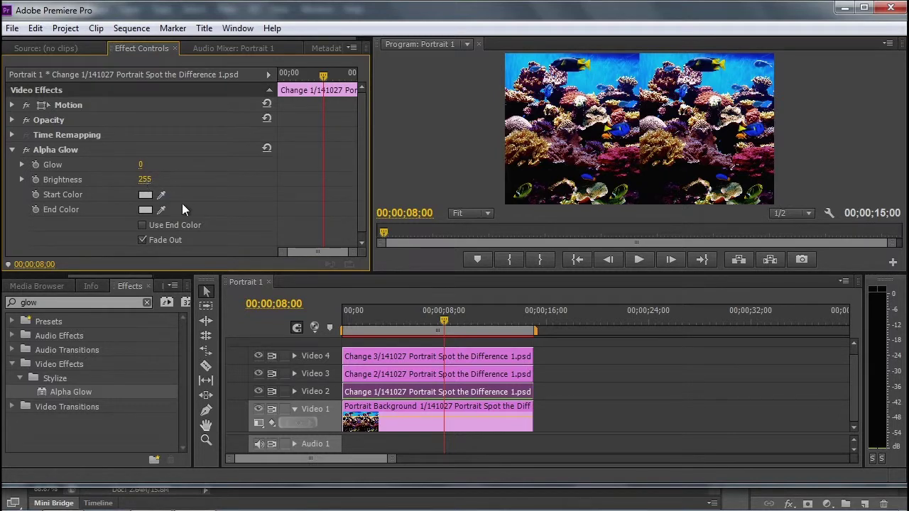
{"action": "left_click", "coordinate": [35, 165]}
{"action": "left_click_drag", "start_coordinate": [325, 75], "coordinate": [328, 76]}
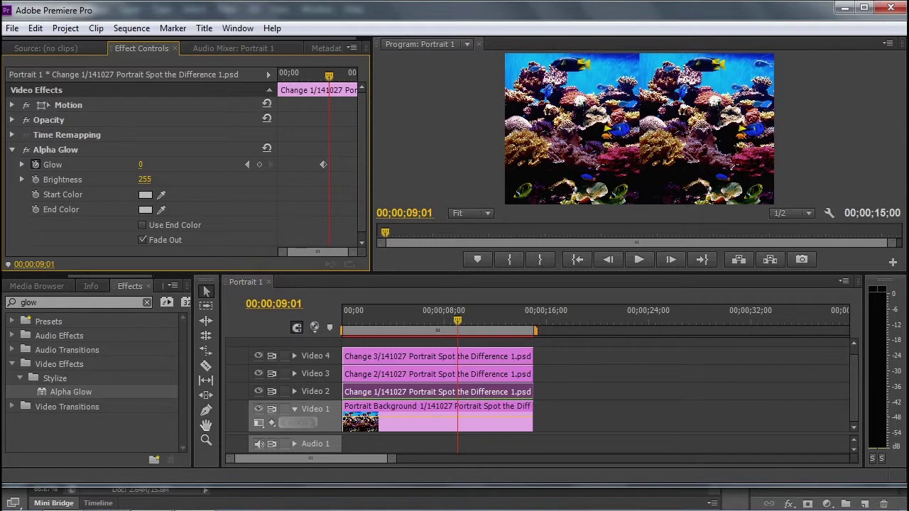
{"action": "left_click_drag", "start_coordinate": [139, 164], "coordinate": [326, 164]}
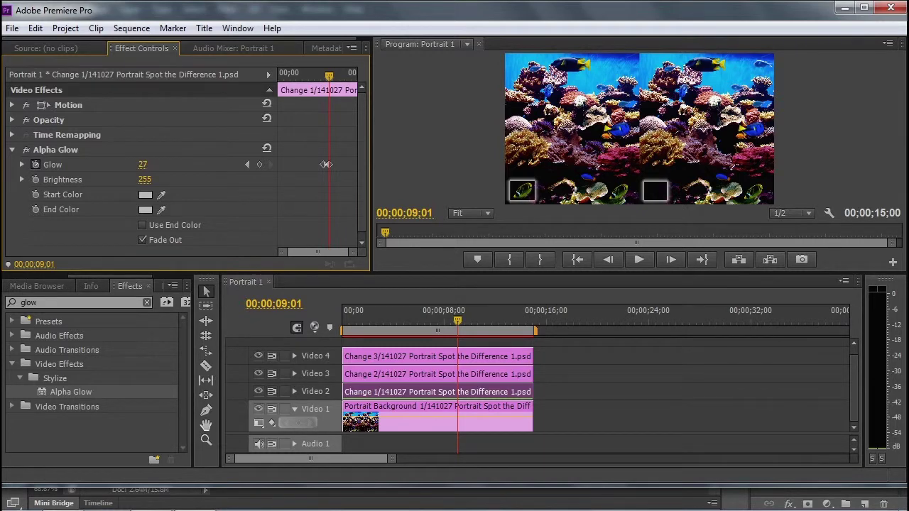
{"action": "left_click_drag", "start_coordinate": [143, 164], "coordinate": [326, 164]}
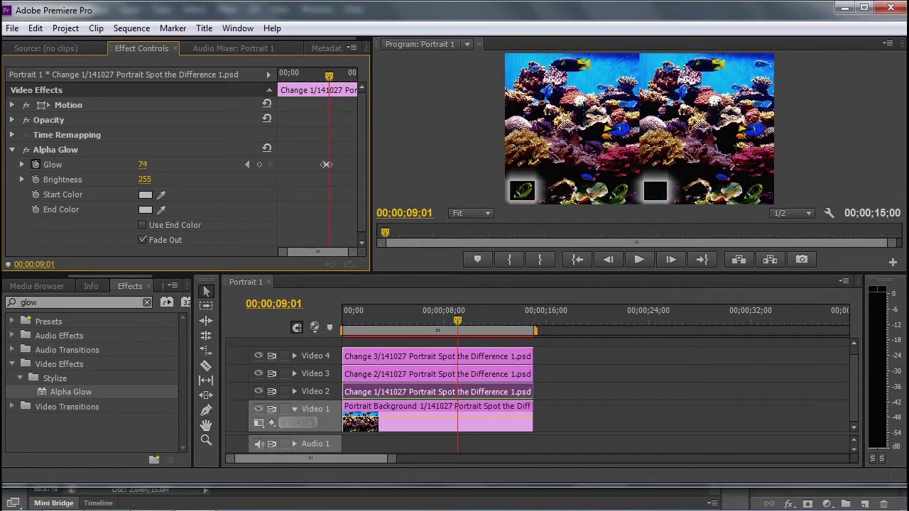
{"action": "left_click_drag", "start_coordinate": [143, 164], "coordinate": [326, 164]}
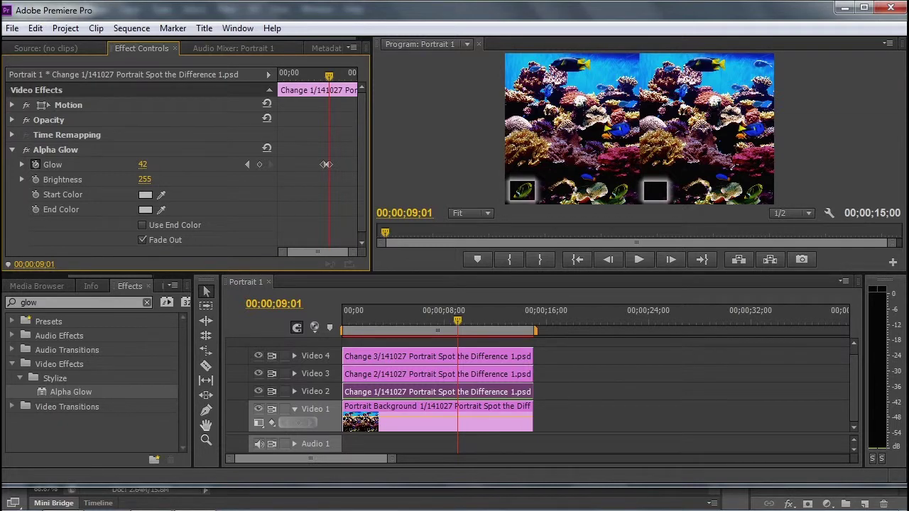
- Set the Alpha Glow start colour to green
{"action": "left_click", "coordinate": [145, 197]}
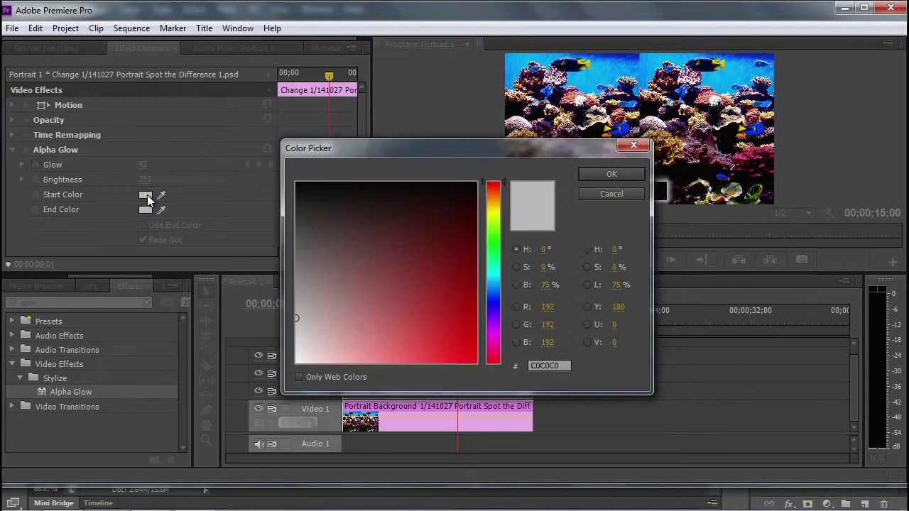
{"action": "left_click", "coordinate": [492, 238]}
{"action": "left_click", "coordinate": [471, 248]}
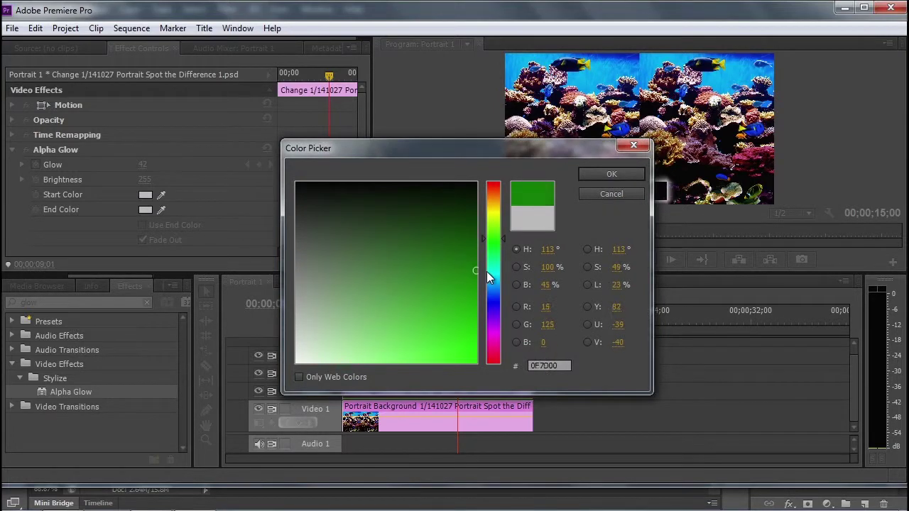
{"action": "left_click", "coordinate": [610, 174]}
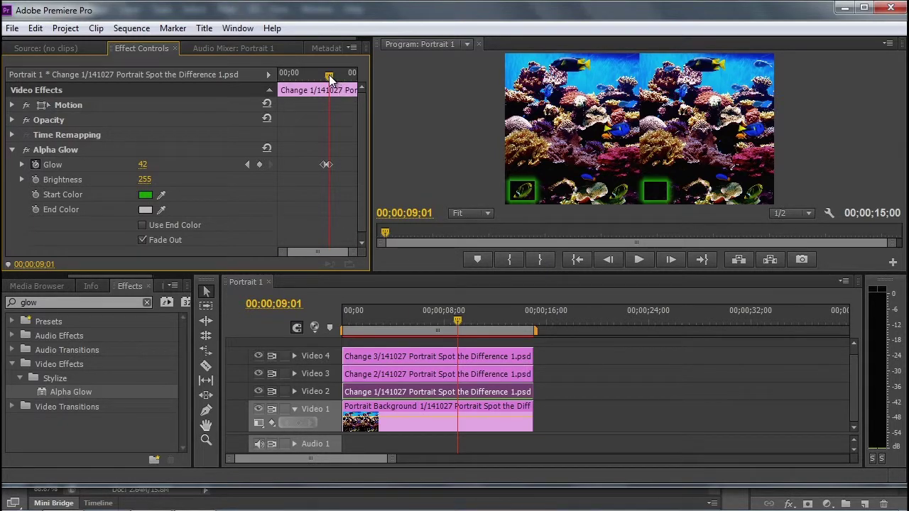
- Add a Glow keyframe of 15 at 00;00;10;01
{"action": "left_click_drag", "start_coordinate": [329, 78], "coordinate": [336, 77]}
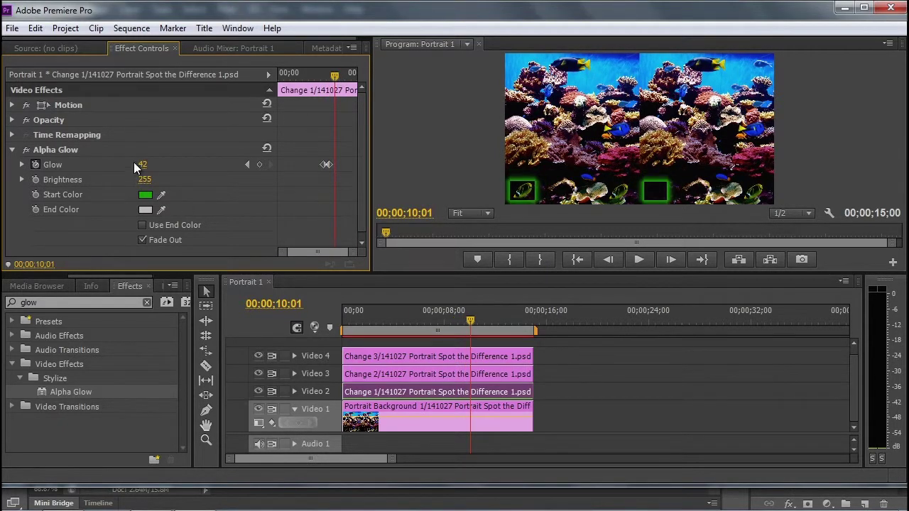
{"action": "left_click_drag", "start_coordinate": [142, 165], "coordinate": [121, 165]}
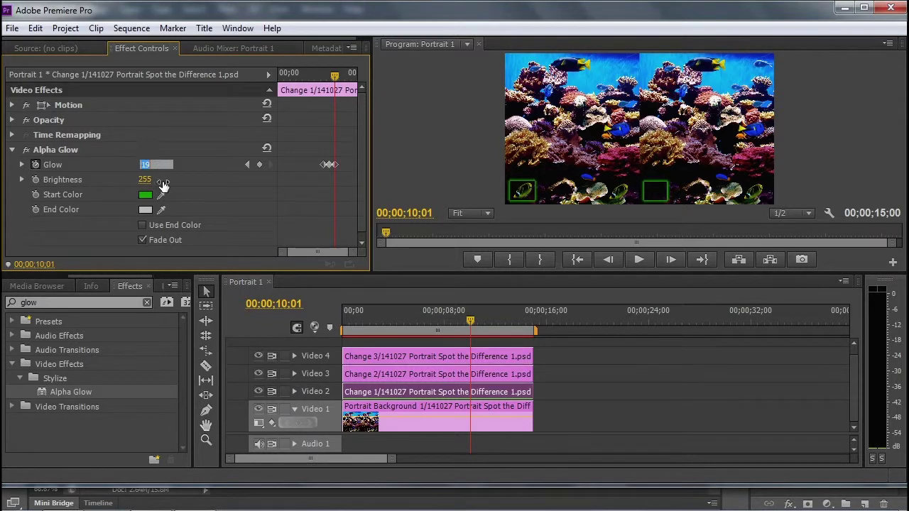
{"action": "type", "text": "15"}
{"action": "key", "text": "Return"}
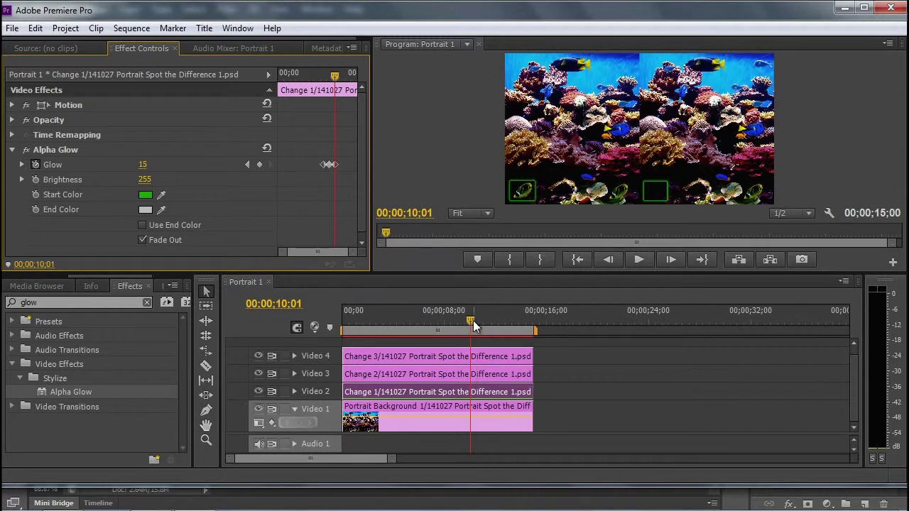
- Apply Alpha Glow to Change 2 and keyframe Glow 0 at 10;01, 34 at 11;01
{"action": "left_click", "coordinate": [460, 373]}
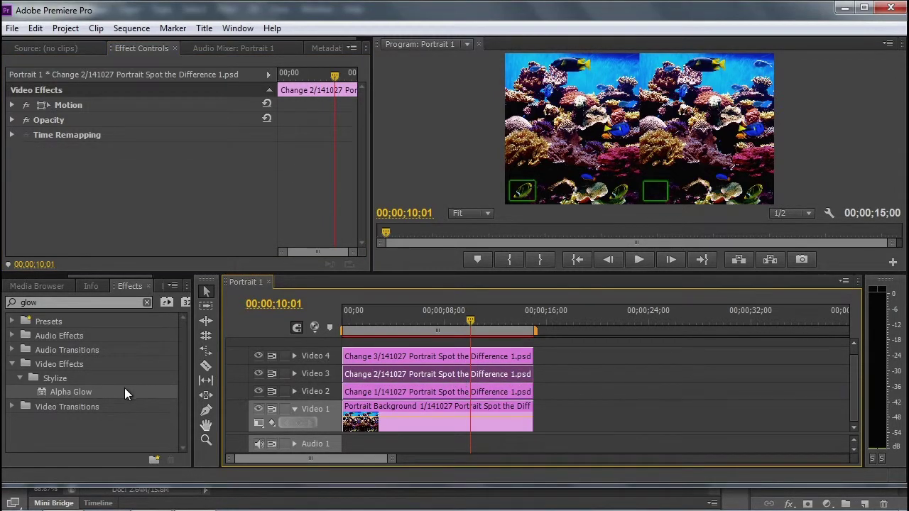
{"action": "left_click_drag", "start_coordinate": [91, 392], "coordinate": [358, 374]}
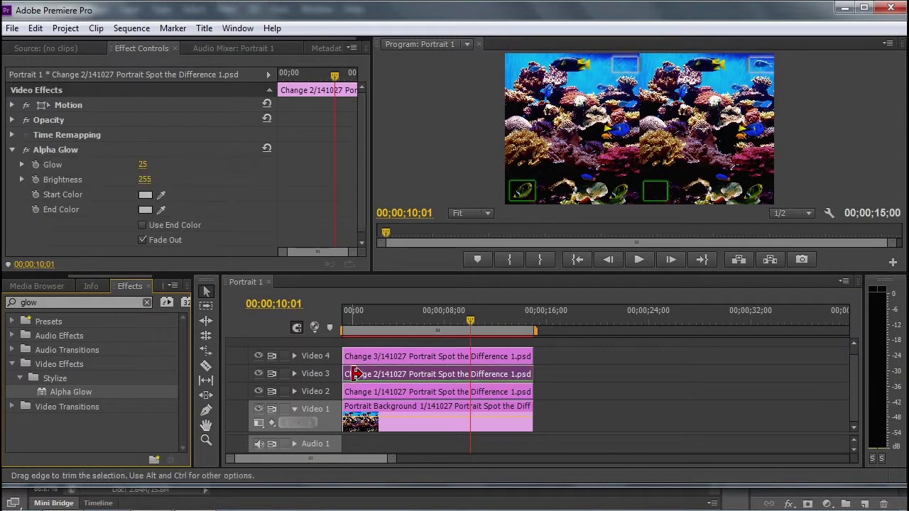
{"action": "mouse_move", "coordinate": [146, 165]}
{"action": "left_mouse_down"}
{"action": "mouse_move", "coordinate": [135, 165]}
{"action": "mouse_move", "coordinate": [154, 165]}
{"action": "left_mouse_up"}
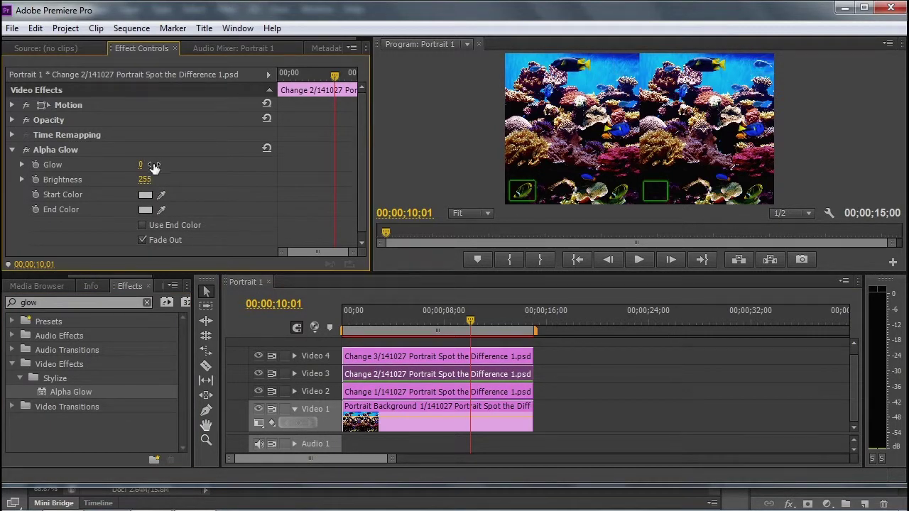
{"action": "left_click", "coordinate": [36, 164]}
{"action": "left_click_drag", "start_coordinate": [334, 75], "coordinate": [341, 74]}
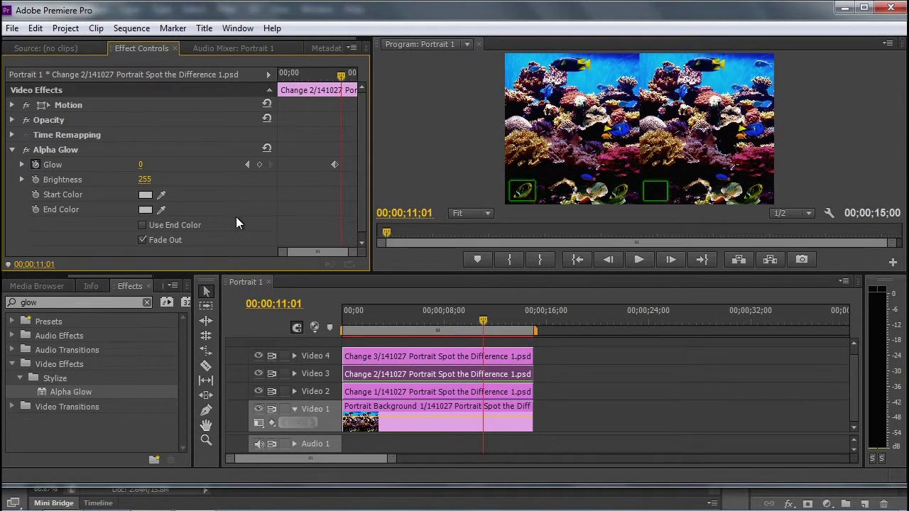
{"action": "left_click_drag", "start_coordinate": [140, 164], "coordinate": [165, 164]}
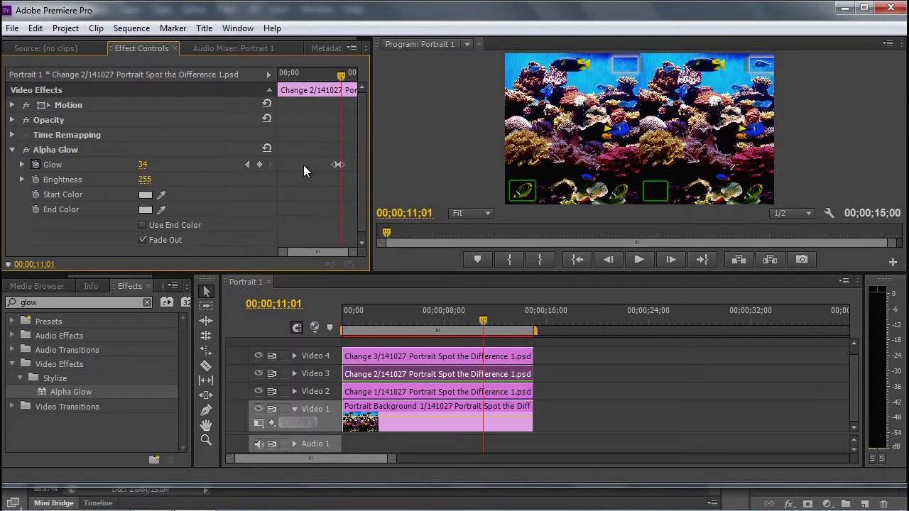
- Set Change 2's glow start colour to pure red FF0000
{"action": "left_click", "coordinate": [146, 212]}
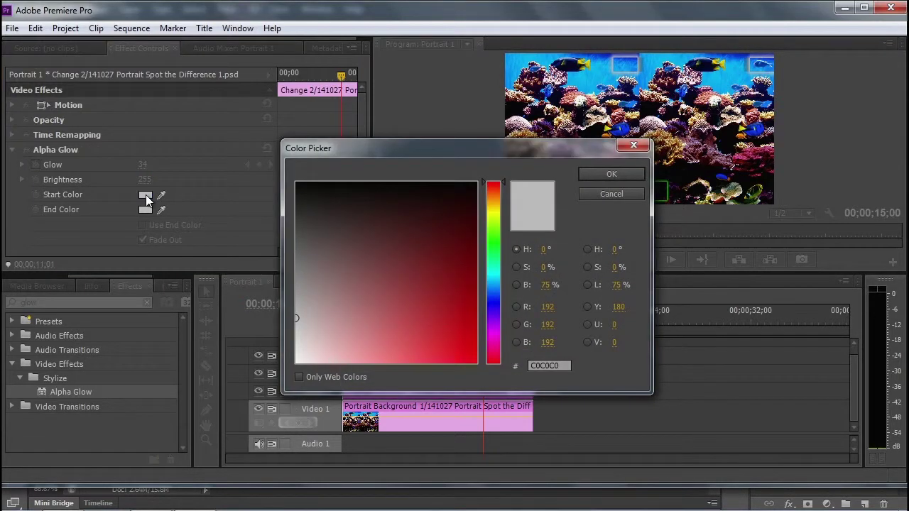
{"action": "mouse_move", "coordinate": [401, 273]}
{"action": "left_mouse_down"}
{"action": "mouse_move", "coordinate": [438, 290]}
{"action": "mouse_move", "coordinate": [503, 371]}
{"action": "left_mouse_up"}
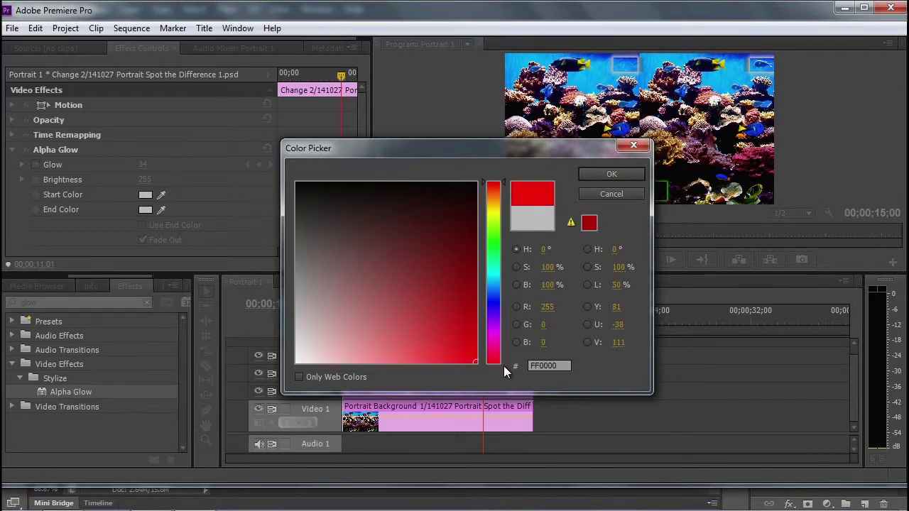
{"action": "left_click", "coordinate": [597, 175]}
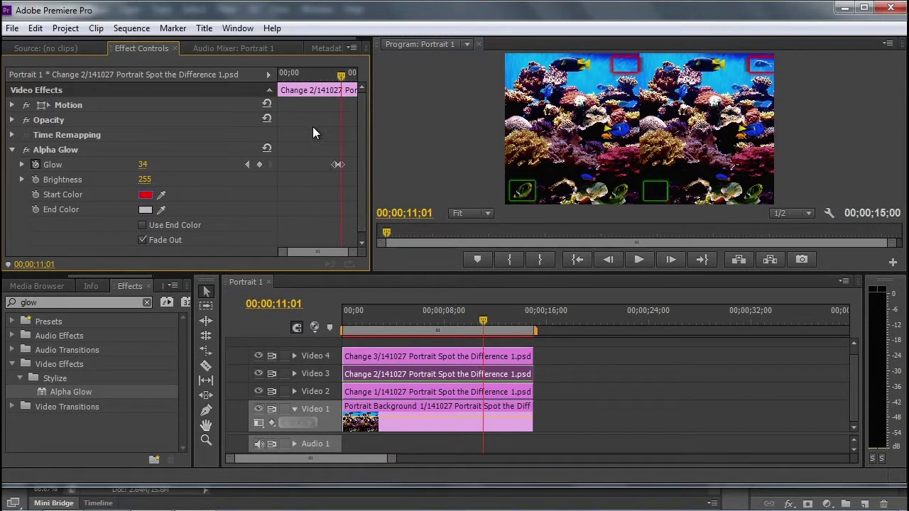
- Add a Glow keyframe of 15 at 00;00;12;01
{"action": "left_click_drag", "start_coordinate": [340, 75], "coordinate": [347, 76]}
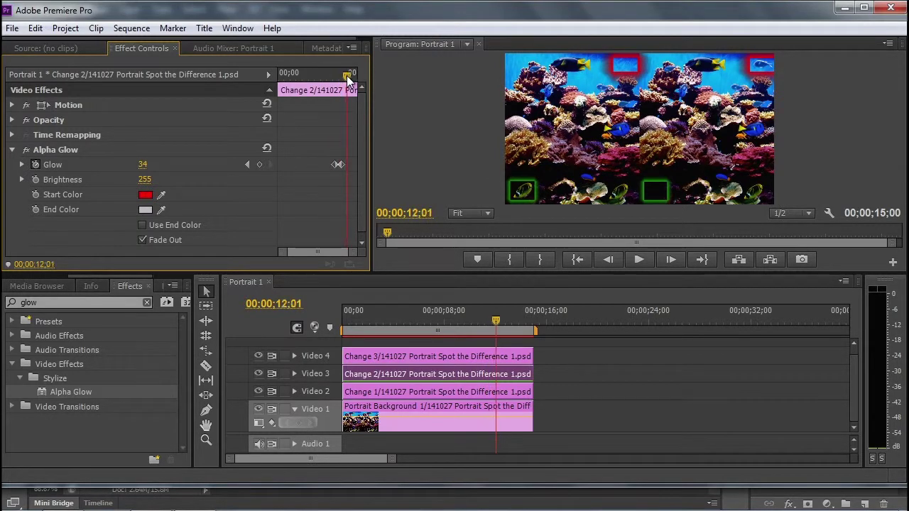
{"action": "left_click", "coordinate": [144, 164]}
{"action": "type", "text": "15"}
{"action": "key", "text": "Return"}
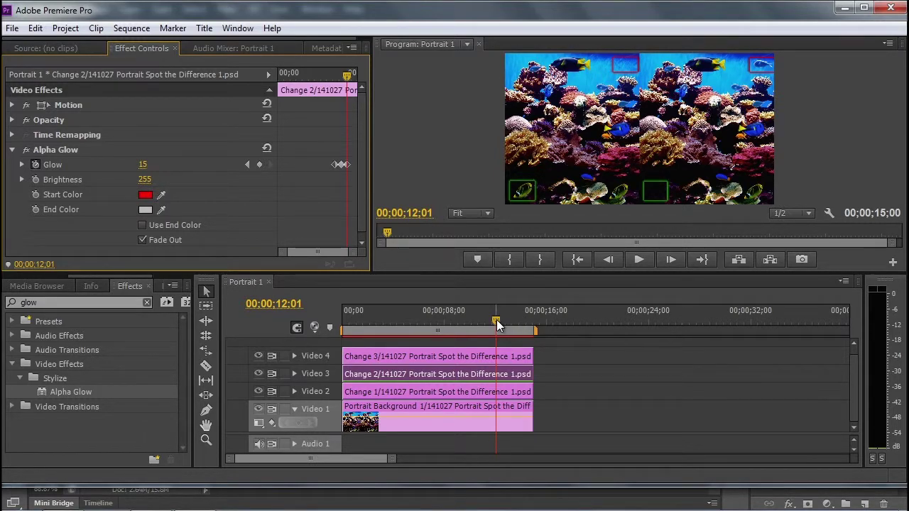
{"action": "left_click", "coordinate": [488, 358]}
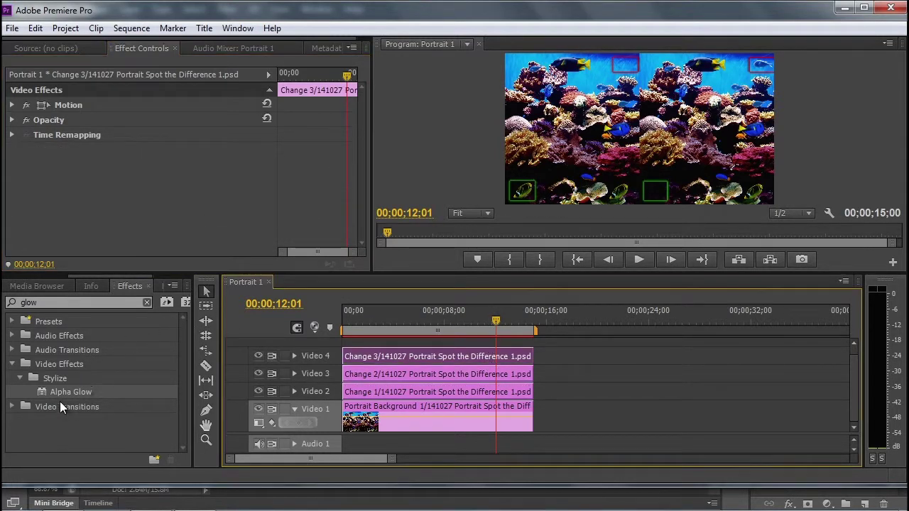
- Apply Alpha Glow to Change 3 and keyframe Glow 0 at 12;01, 43 at 13;08
{"action": "left_click_drag", "start_coordinate": [59, 391], "coordinate": [400, 355]}
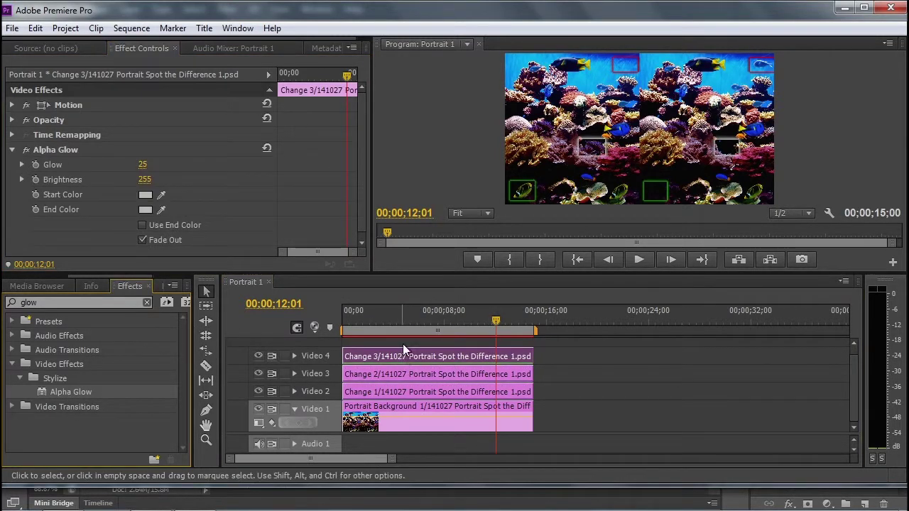
{"action": "left_click", "coordinate": [150, 172]}
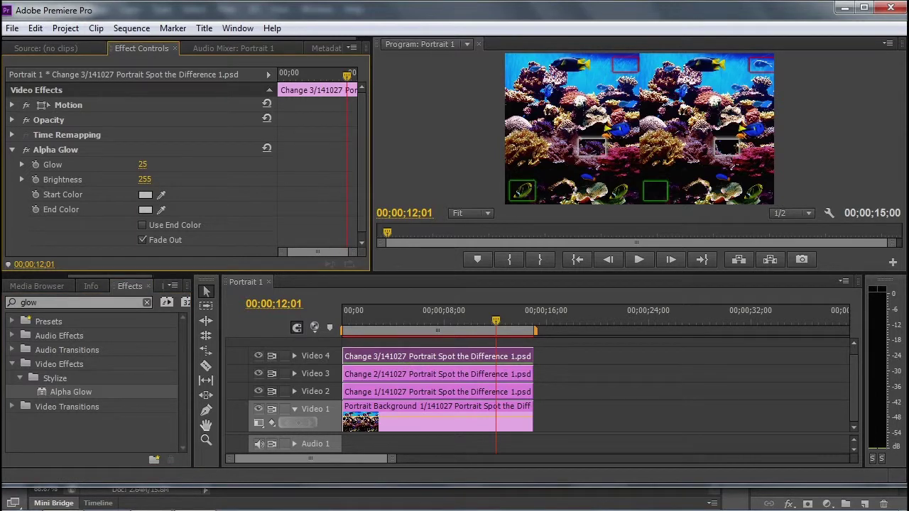
{"action": "left_click_drag", "start_coordinate": [152, 165], "coordinate": [107, 166]}
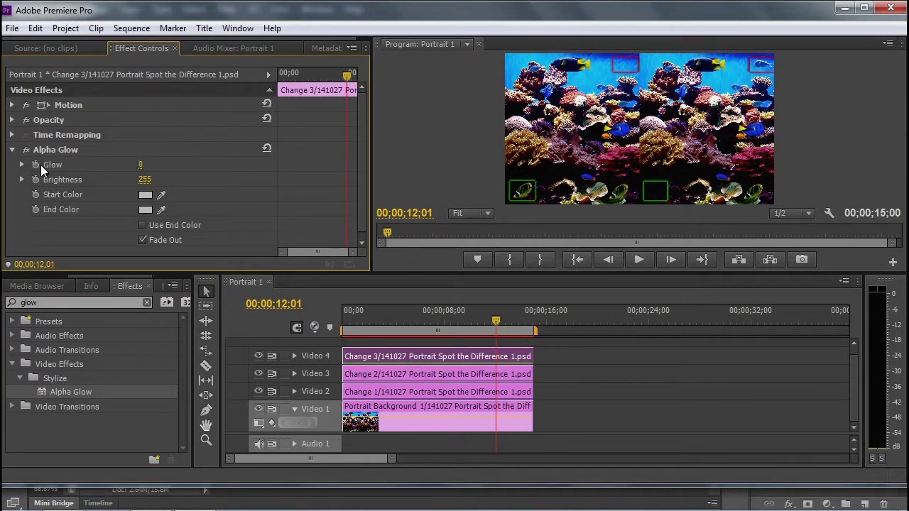
{"action": "left_click", "coordinate": [37, 165]}
{"action": "left_click_drag", "start_coordinate": [346, 75], "coordinate": [353, 74]}
{"action": "left_click_drag", "start_coordinate": [142, 165], "coordinate": [196, 166]}
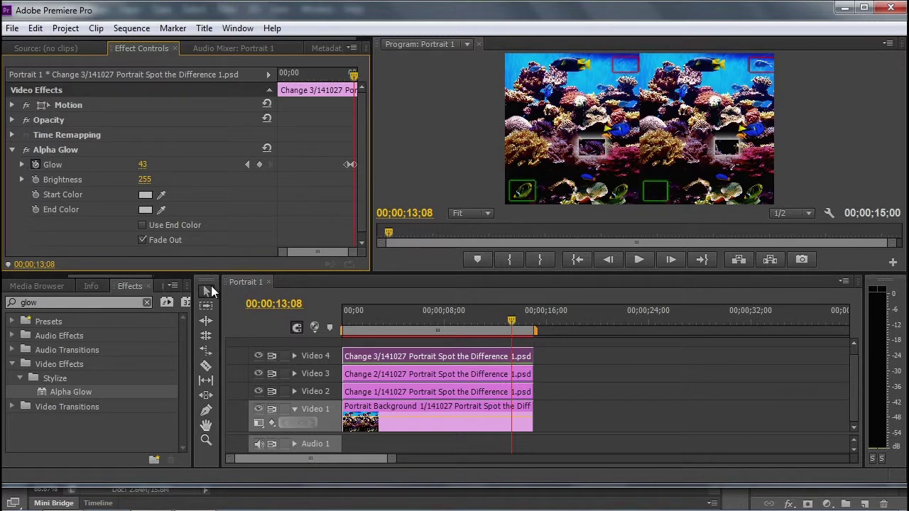
- Set Change 3's glow start colour to yellow
{"action": "left_click", "coordinate": [145, 196]}
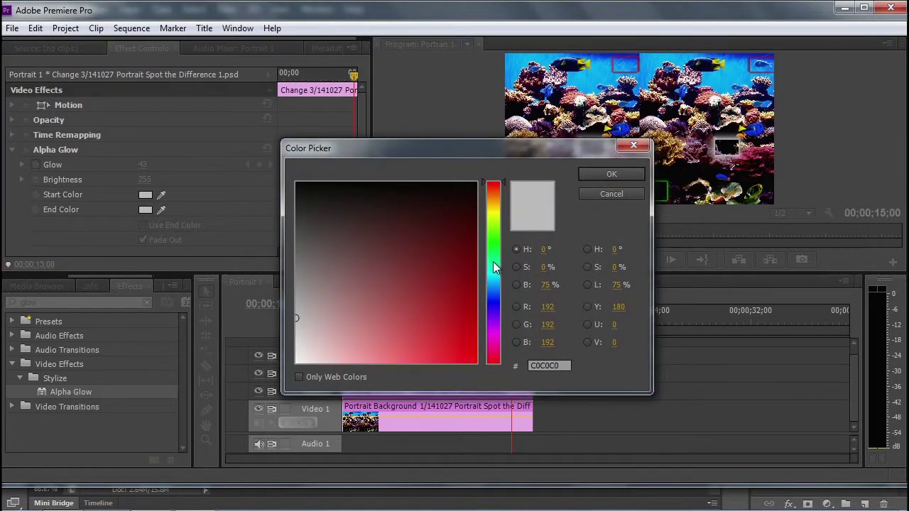
{"action": "left_click_drag", "start_coordinate": [493, 261], "coordinate": [488, 364]}
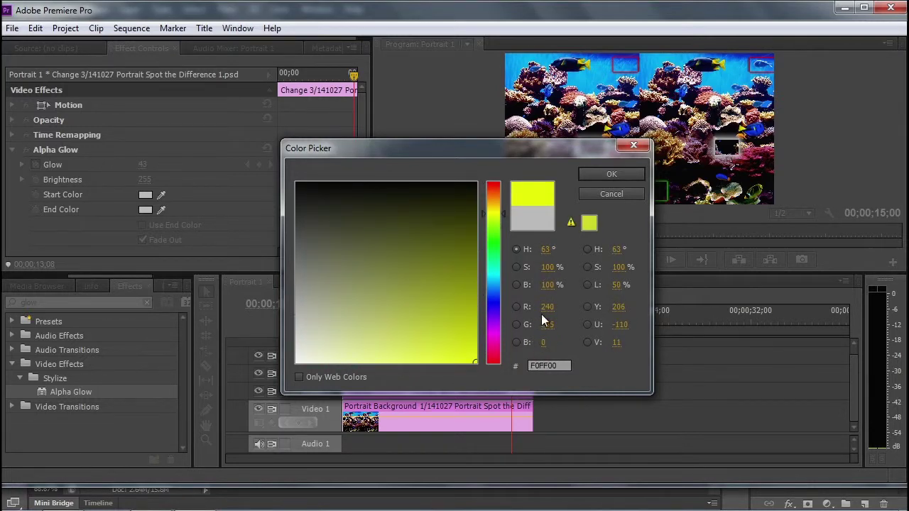
{"action": "left_click", "coordinate": [587, 175]}
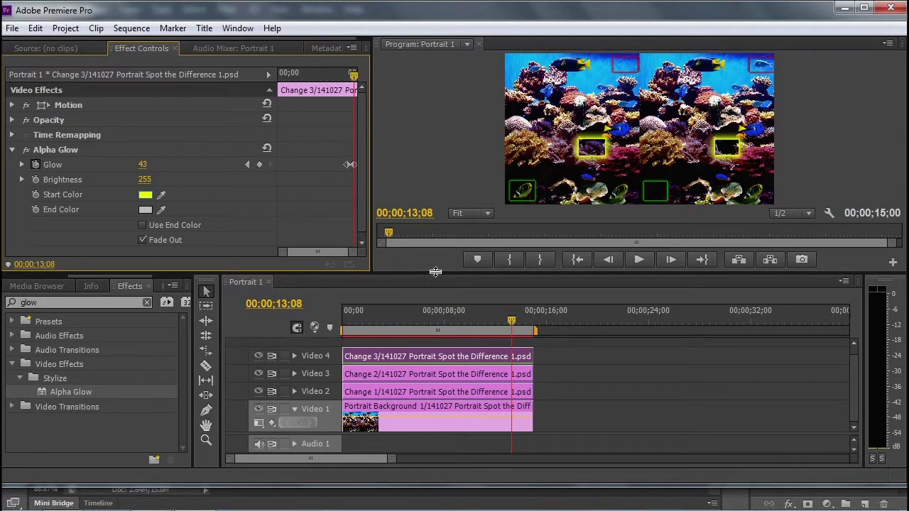
- Add a Glow keyframe of 15 at 00;00;14;06
{"action": "left_click_drag", "start_coordinate": [518, 322], "coordinate": [524, 324]}
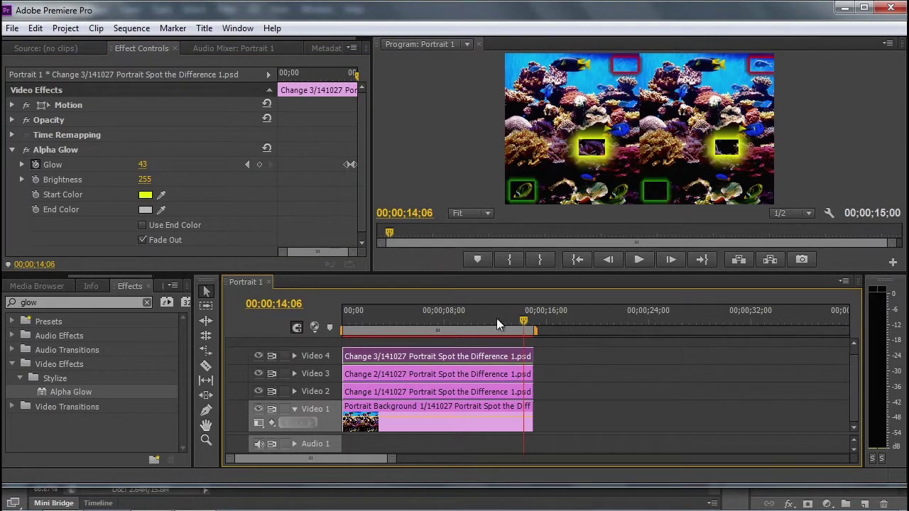
{"action": "left_click", "coordinate": [145, 164]}
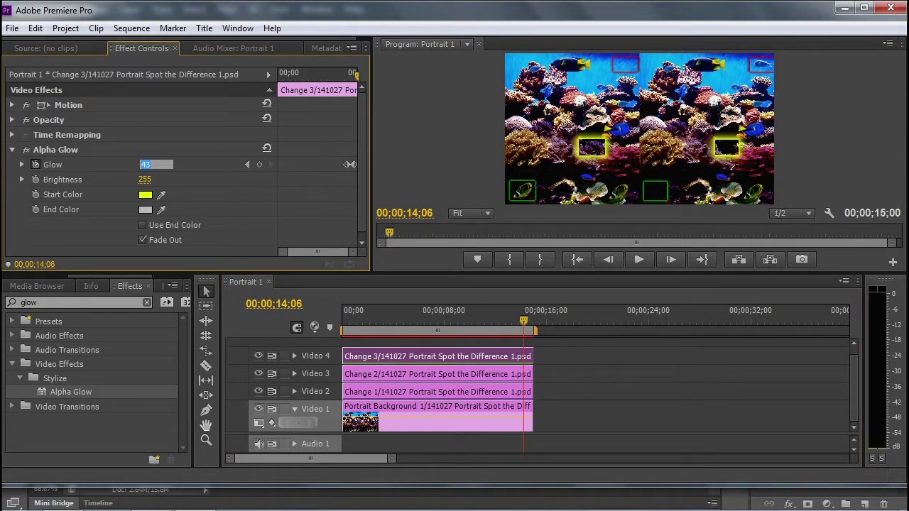
{"action": "type", "text": "115"}
{"action": "key", "text": "Return"}
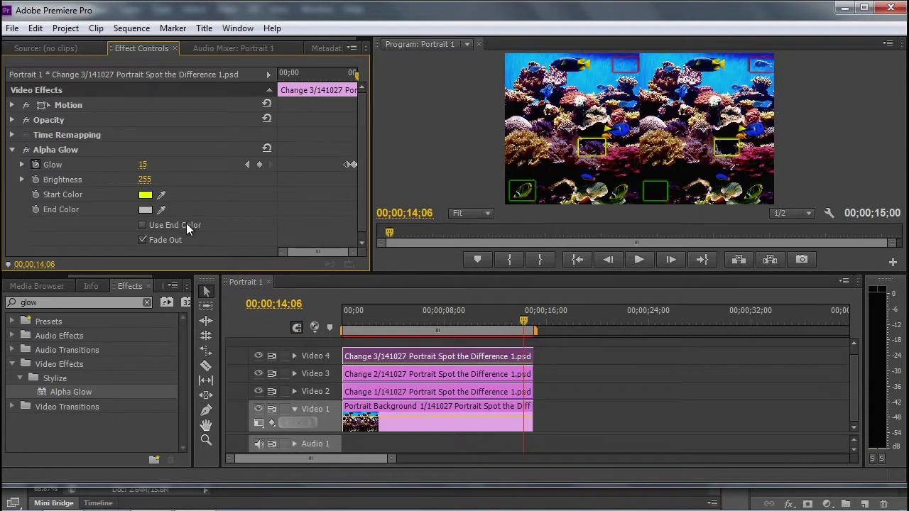
{"action": "left_click_drag", "start_coordinate": [273, 274], "coordinate": [264, 348]}
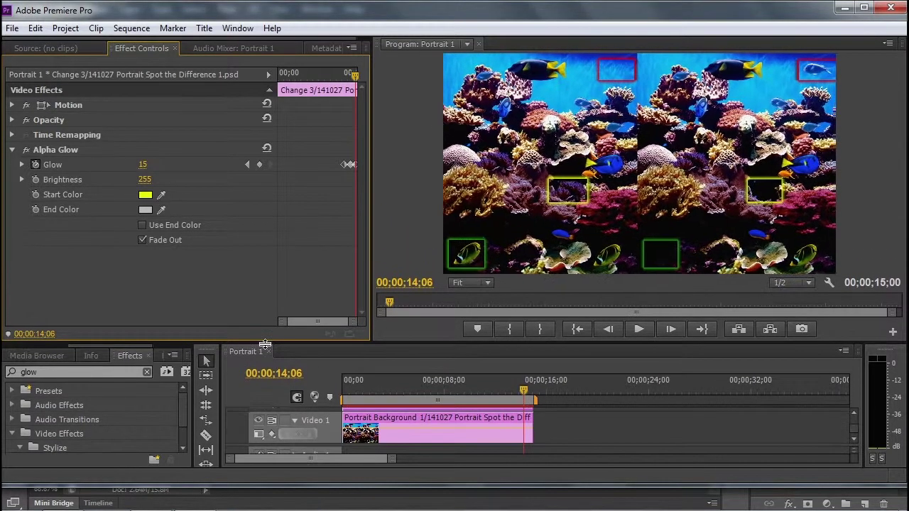
- Play Portrait 1 from the start to watch the green, red and yellow glows appear
{"action": "left_click_drag", "start_coordinate": [358, 392], "coordinate": [319, 392]}
{"action": "key", "text": "space"}
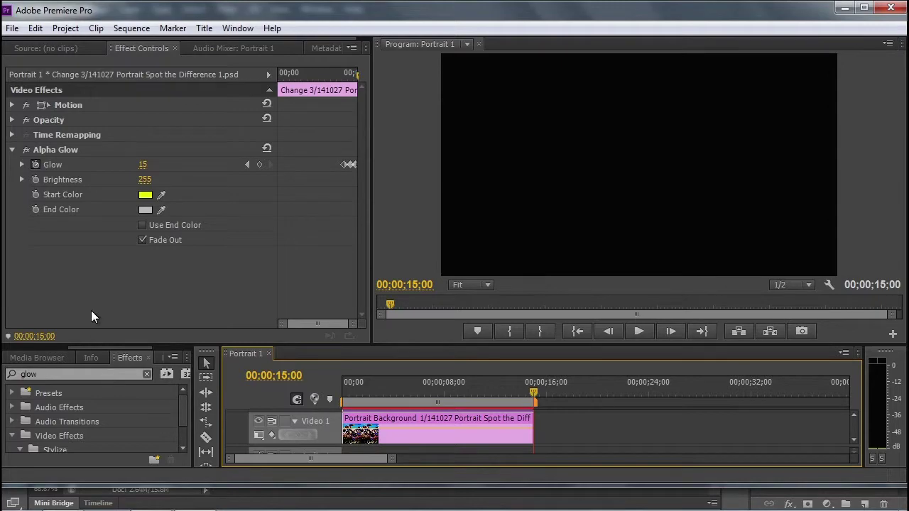
- Create a new sequence using the default sequence preset
{"action": "left_click", "coordinate": [12, 28]}
{"action": "mouse_move", "coordinate": [106, 44]}
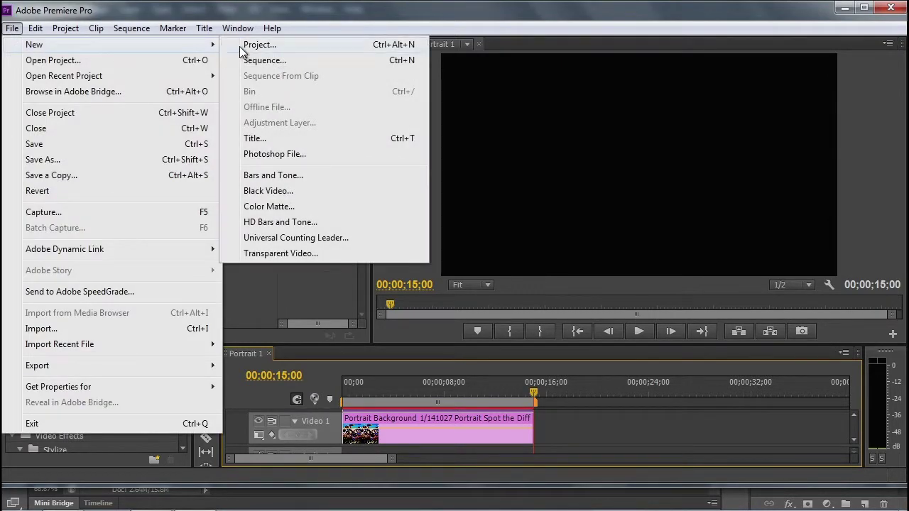
{"action": "left_click", "coordinate": [255, 59]}
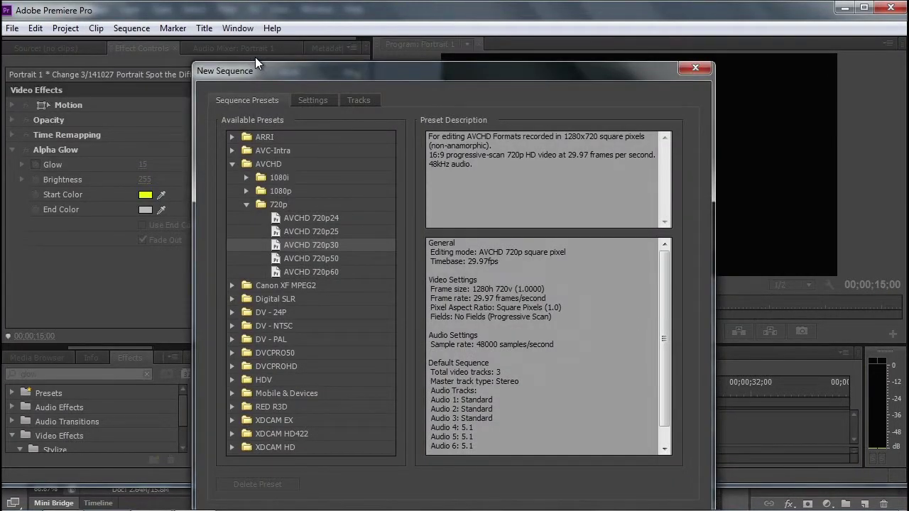
{"action": "key", "text": "Return"}
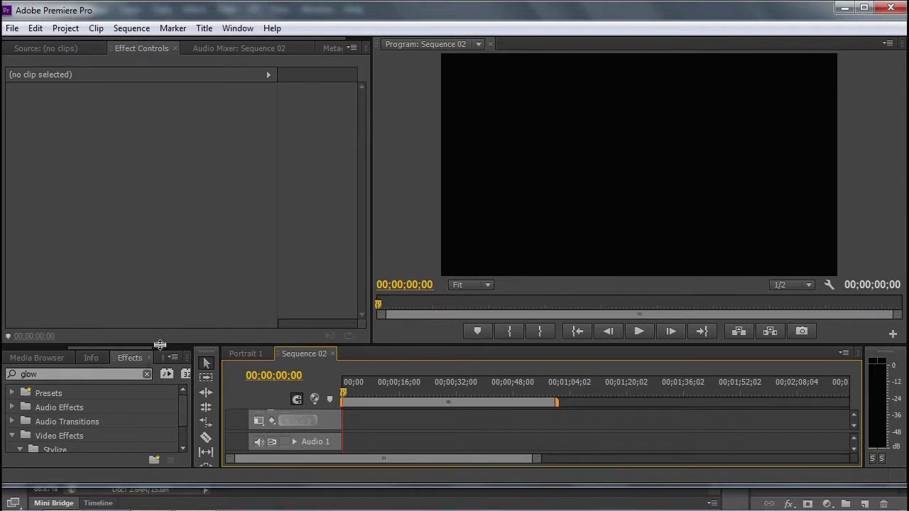
- Maximize the program window and enlarge the timeline and Project panels
{"action": "left_click", "coordinate": [864, 7]}
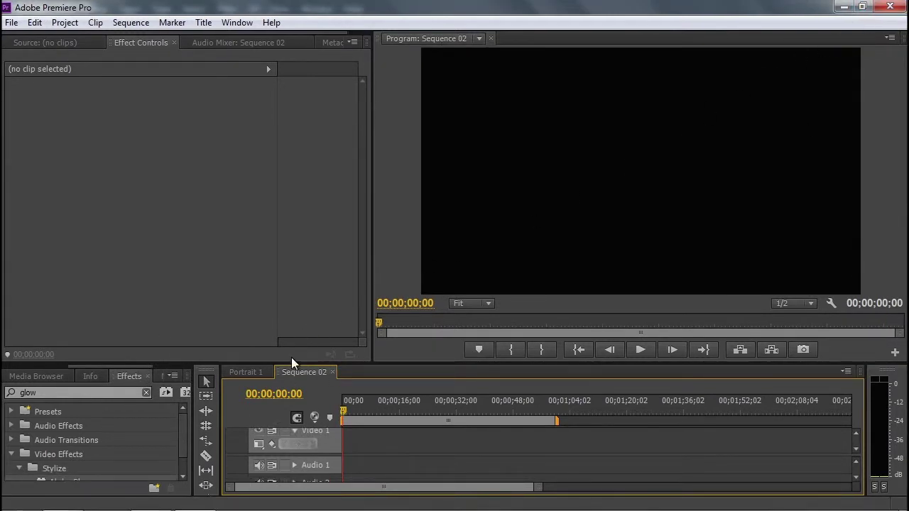
{"action": "left_click_drag", "start_coordinate": [291, 363], "coordinate": [155, 307]}
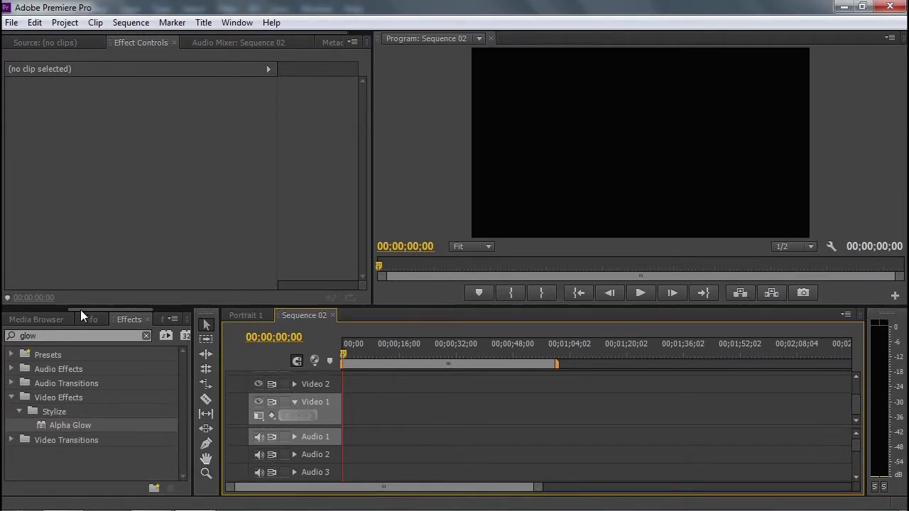
{"action": "left_click_drag", "start_coordinate": [80, 310], "coordinate": [7, 310]}
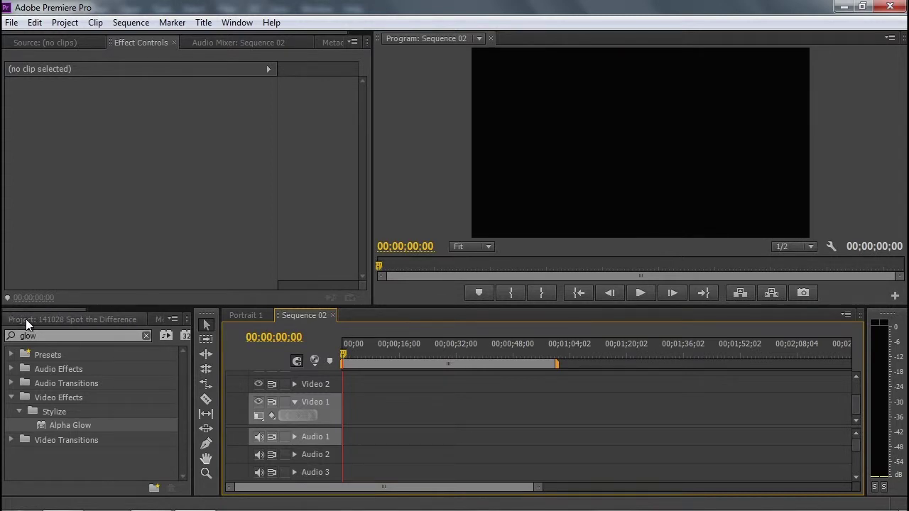
{"action": "left_click", "coordinate": [26, 320]}
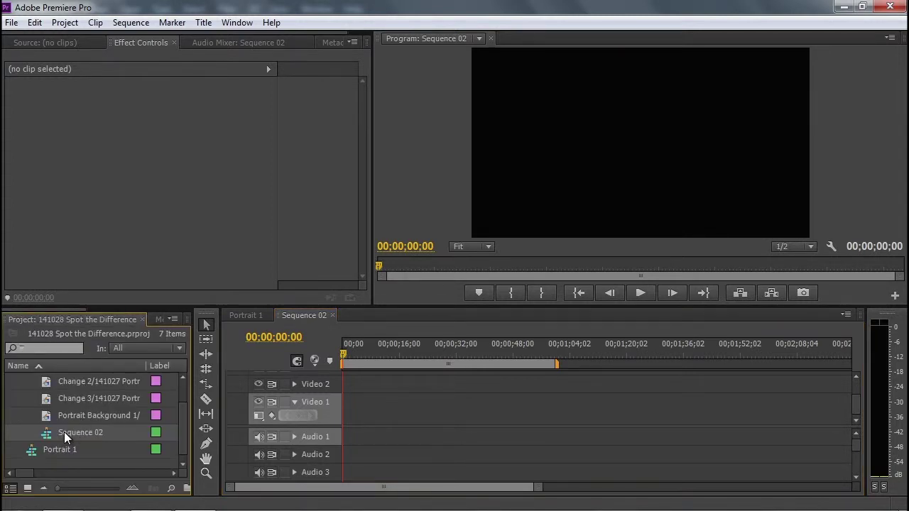
- Move Sequence 02 to the project's top level, rename it Landscape 1, and open the import browser
{"action": "left_click_drag", "start_coordinate": [64, 432], "coordinate": [55, 458]}
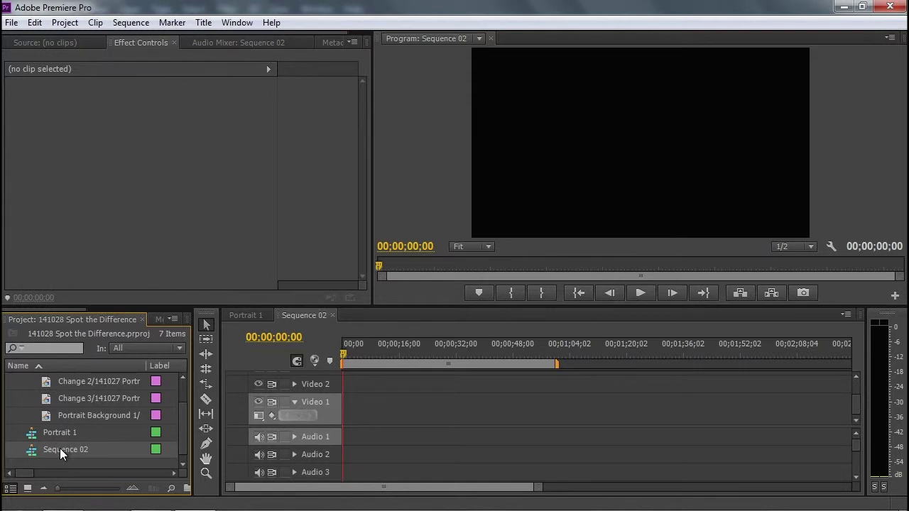
{"action": "left_click", "coordinate": [59, 448]}
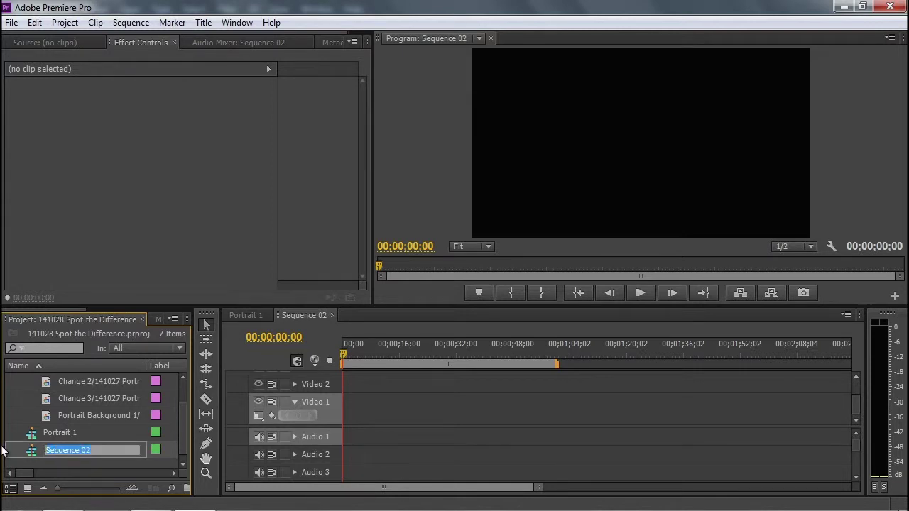
{"action": "type", "text": "Landscape 1"}
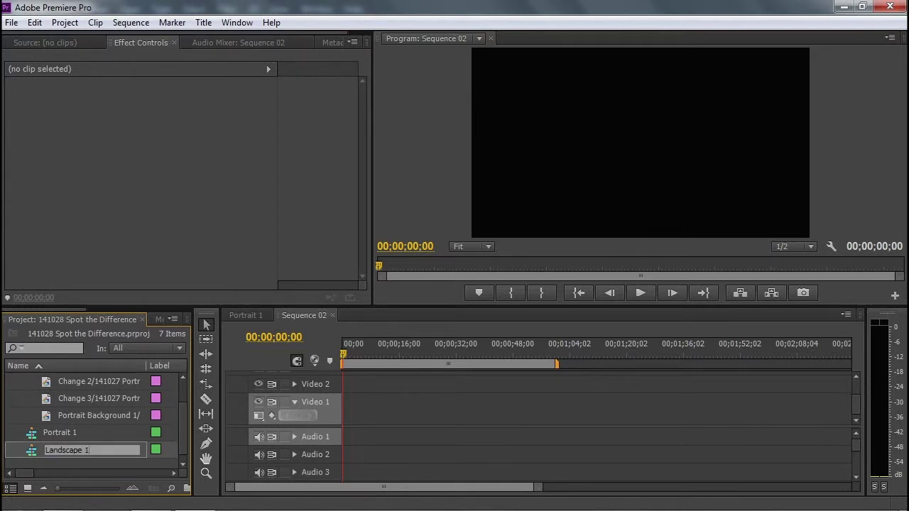
{"action": "key", "text": "Return"}
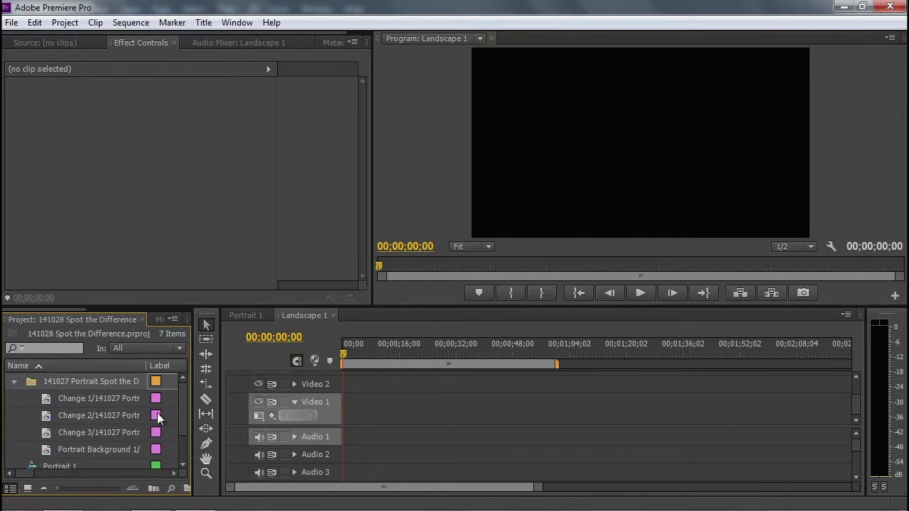
{"action": "left_click", "coordinate": [13, 381]}
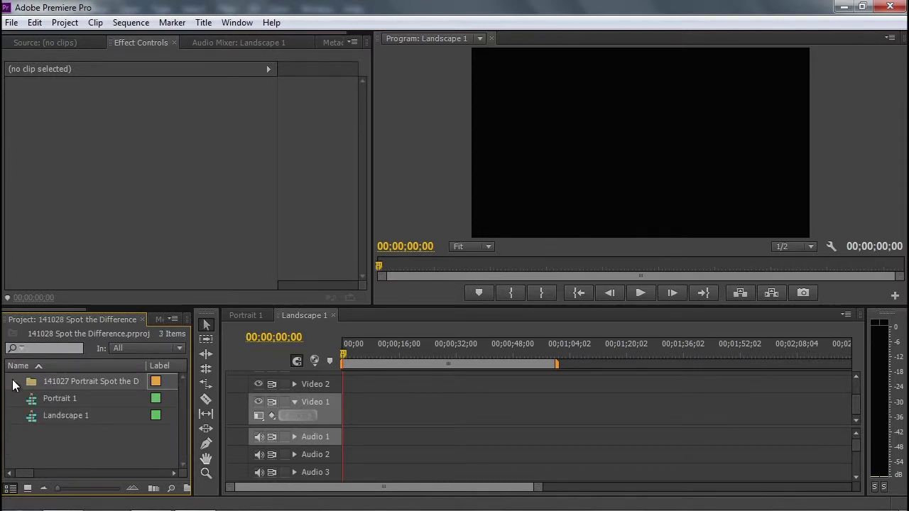
{"action": "double_click", "coordinate": [52, 441]}
- Import Landscape Spot The Difference 1 as individual layers and expand its new bin
{"action": "left_click", "coordinate": [207, 157]}
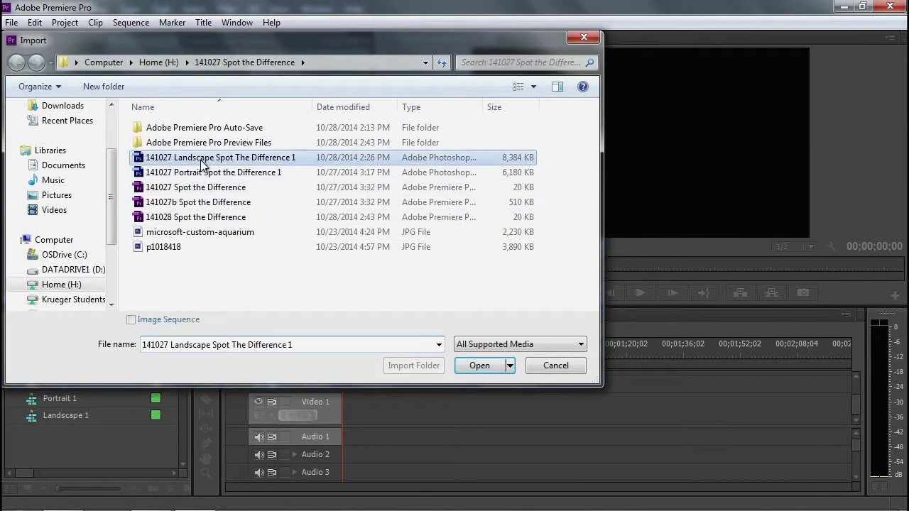
{"action": "left_click", "coordinate": [475, 365]}
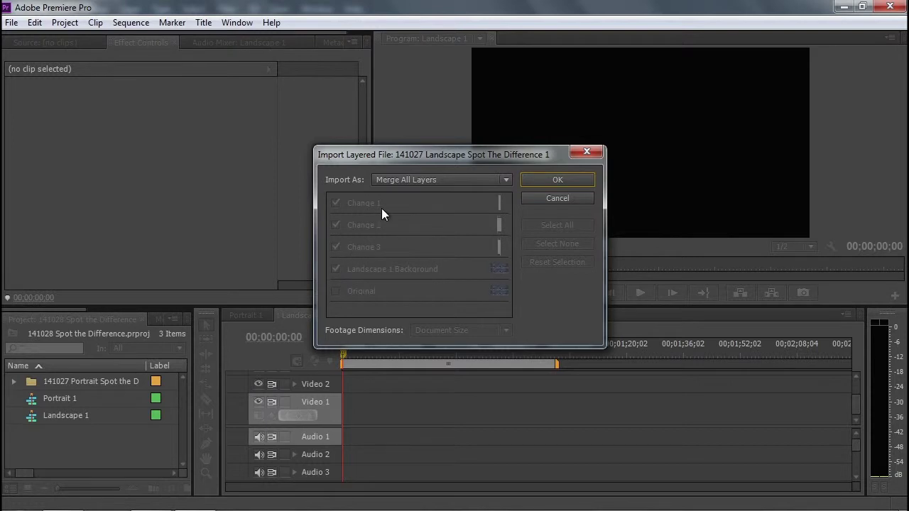
{"action": "left_click", "coordinate": [403, 181]}
{"action": "left_click", "coordinate": [409, 228]}
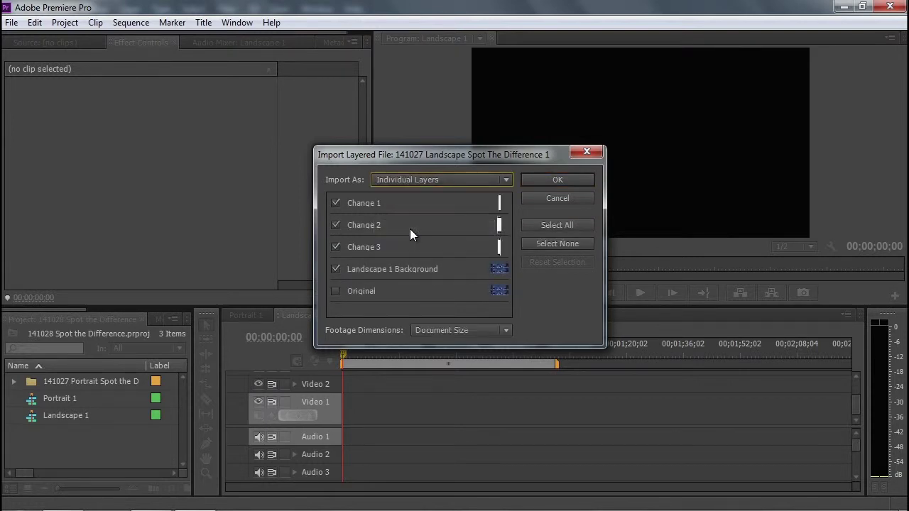
{"action": "left_click", "coordinate": [535, 180]}
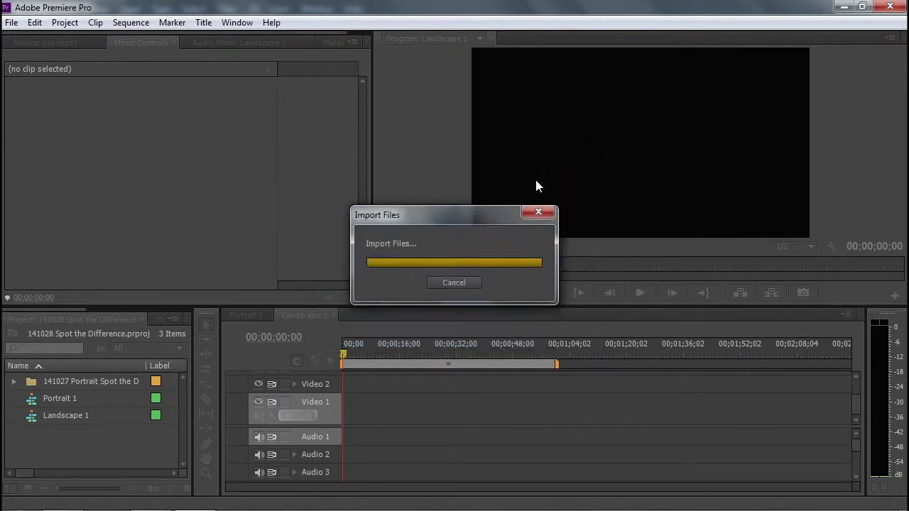
{"action": "left_click", "coordinate": [14, 382]}
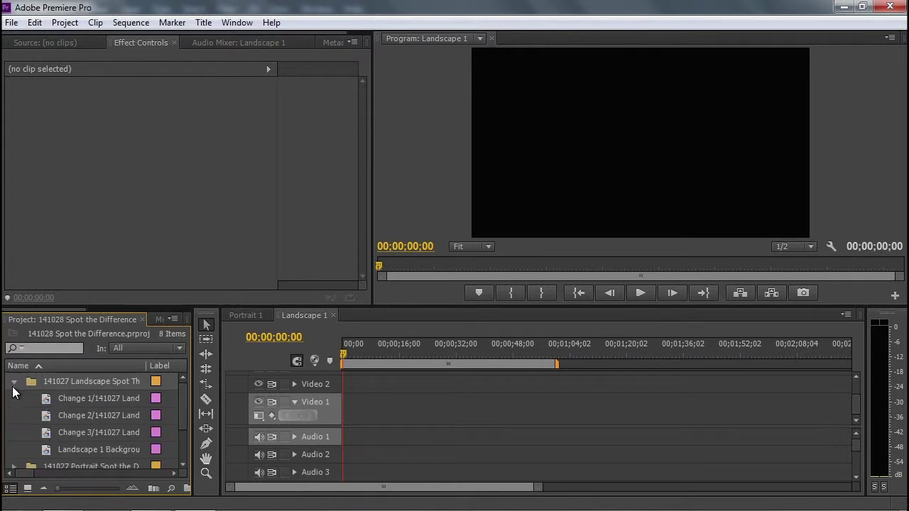
- Place Landscape 1 Background on Video 1 and extend it to 20;05
{"action": "left_click_drag", "start_coordinate": [50, 450], "coordinate": [360, 417]}
{"action": "mouse_move", "coordinate": [421, 348]}
{"action": "left_mouse_down"}
{"action": "mouse_move", "coordinate": [477, 349]}
{"action": "mouse_move", "coordinate": [415, 351]}
{"action": "left_mouse_up"}
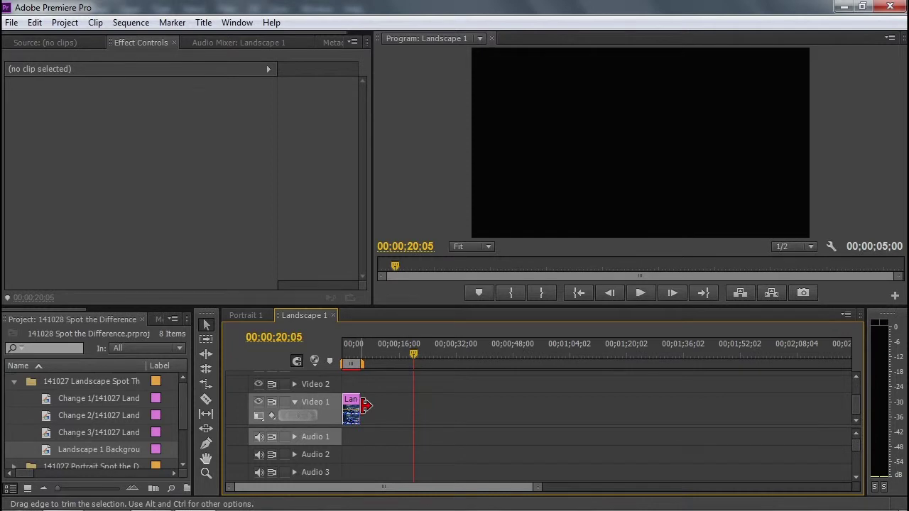
{"action": "left_click_drag", "start_coordinate": [365, 405], "coordinate": [415, 405]}
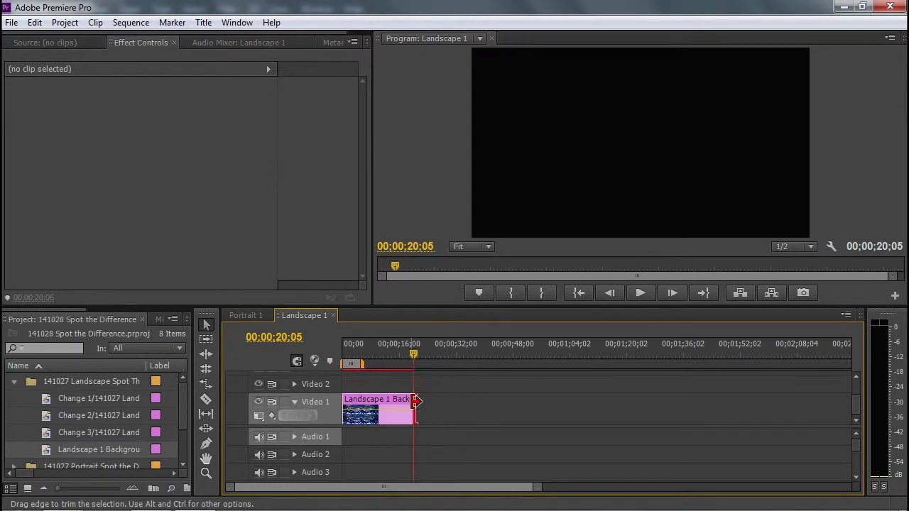
- Stack Change 1, 2 and 3 on Video 2–4, each ending at 20;05
{"action": "left_click_drag", "start_coordinate": [318, 430], "coordinate": [316, 465]}
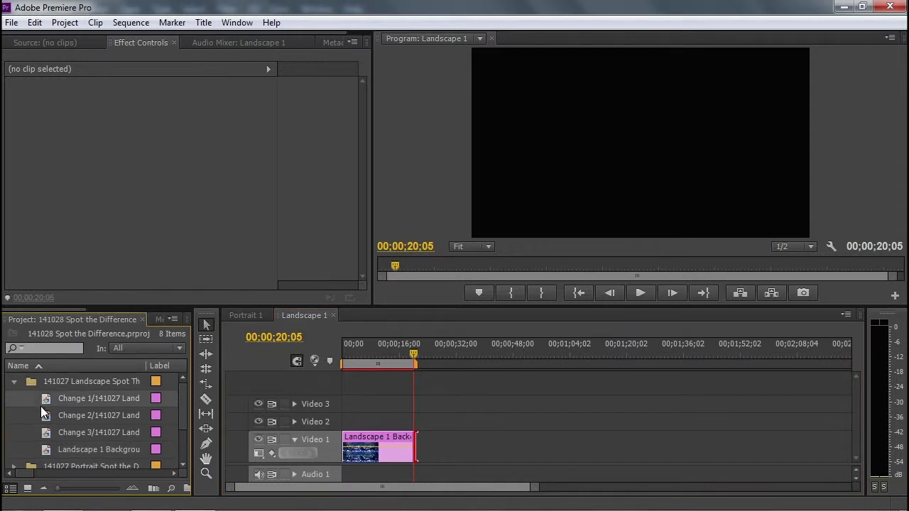
{"action": "left_click_drag", "start_coordinate": [128, 399], "coordinate": [416, 421]}
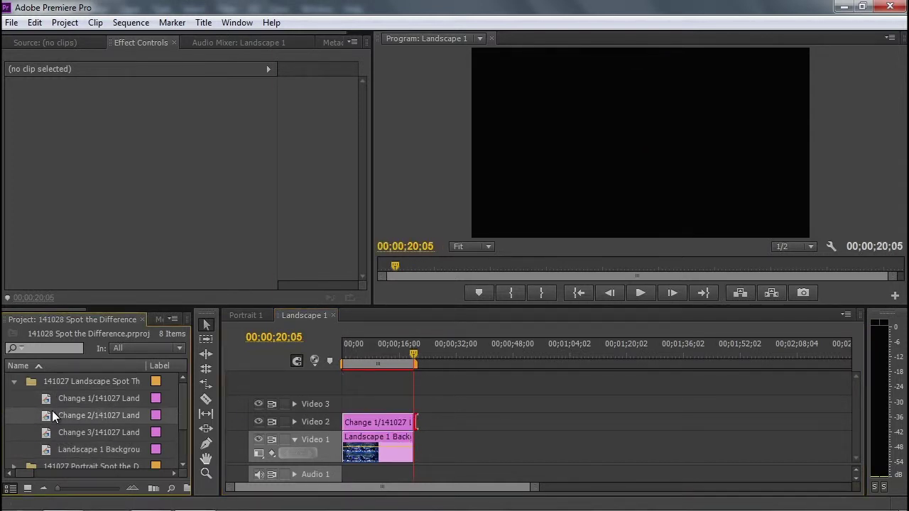
{"action": "left_click_drag", "start_coordinate": [179, 410], "coordinate": [413, 404]}
{"action": "left_click_drag", "start_coordinate": [79, 431], "coordinate": [412, 387]}
{"action": "left_click_drag", "start_coordinate": [415, 354], "coordinate": [385, 352]}
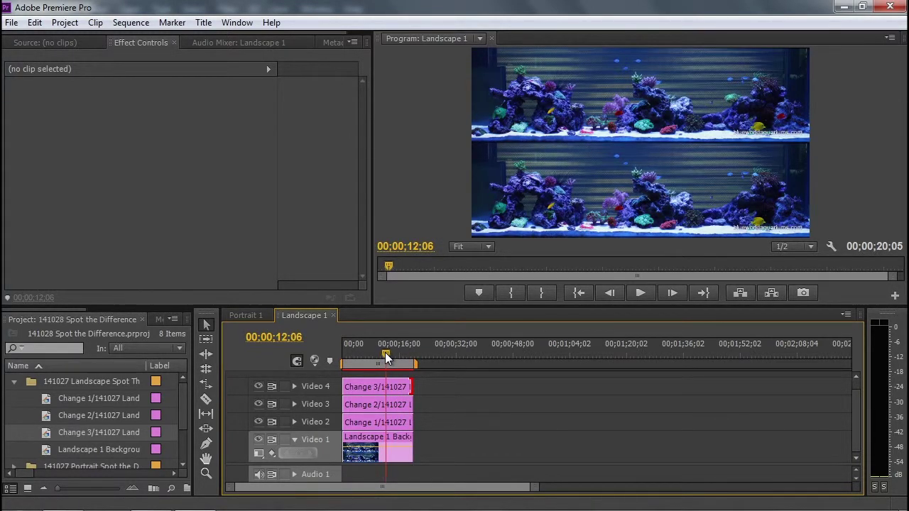
- Apply Alpha Glow to Change 1, keyframing Glow 0, then 30 at 13;17 and 15 at 15;01
{"action": "left_click_drag", "start_coordinate": [84, 310], "coordinate": [160, 311]}
{"action": "left_click", "coordinate": [108, 320]}
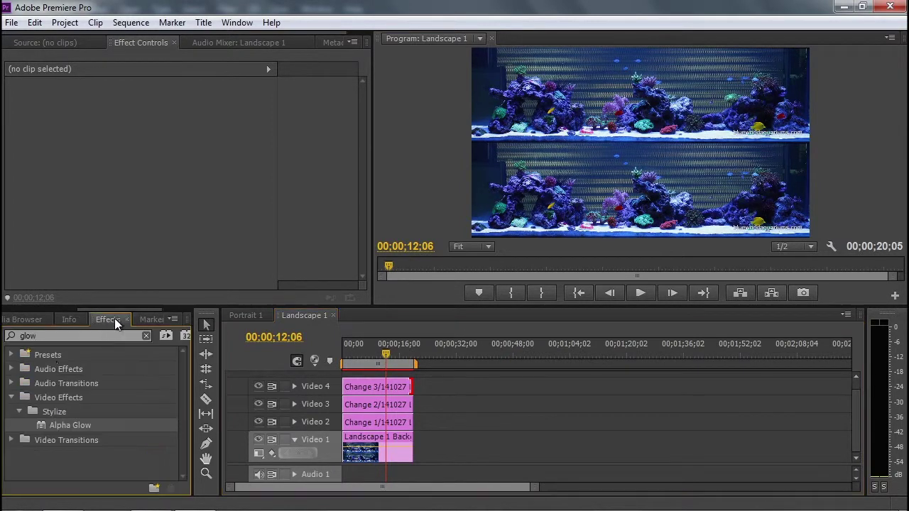
{"action": "left_click_drag", "start_coordinate": [41, 423], "coordinate": [355, 426]}
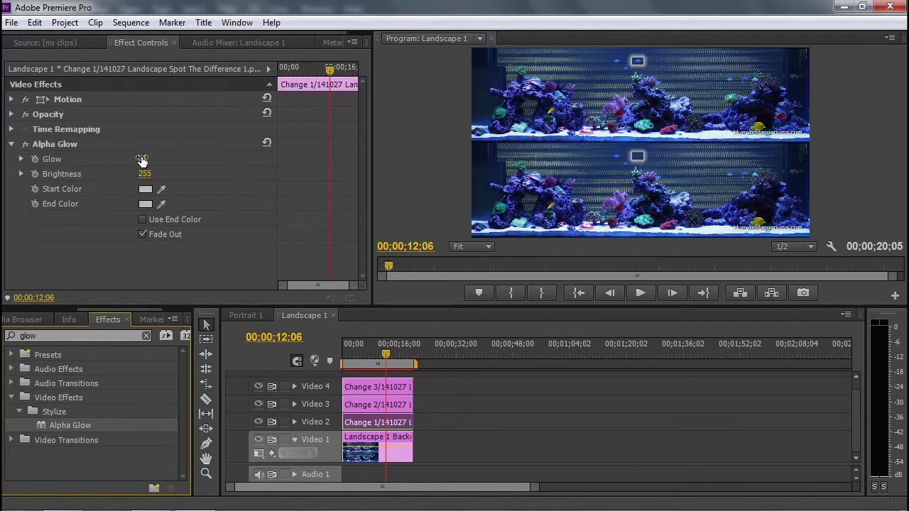
{"action": "left_click_drag", "start_coordinate": [142, 159], "coordinate": [128, 159]}
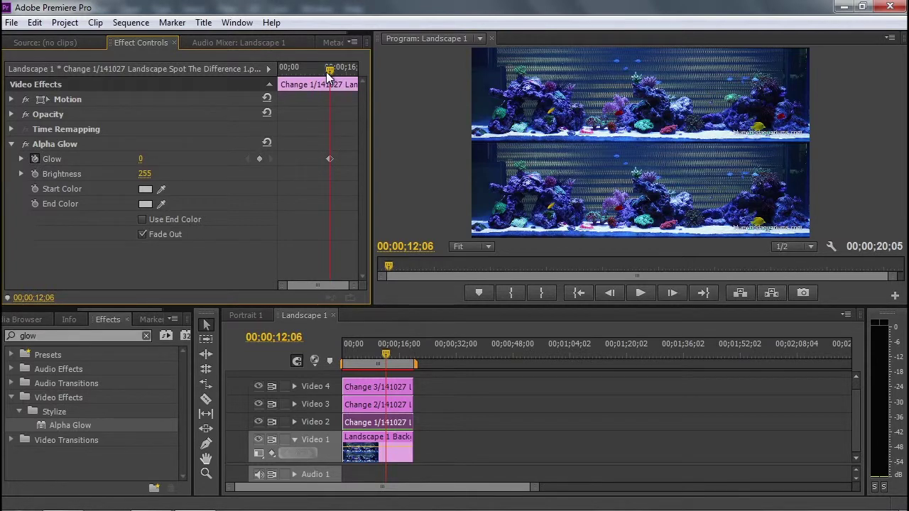
{"action": "left_click_drag", "start_coordinate": [330, 69], "coordinate": [337, 69]}
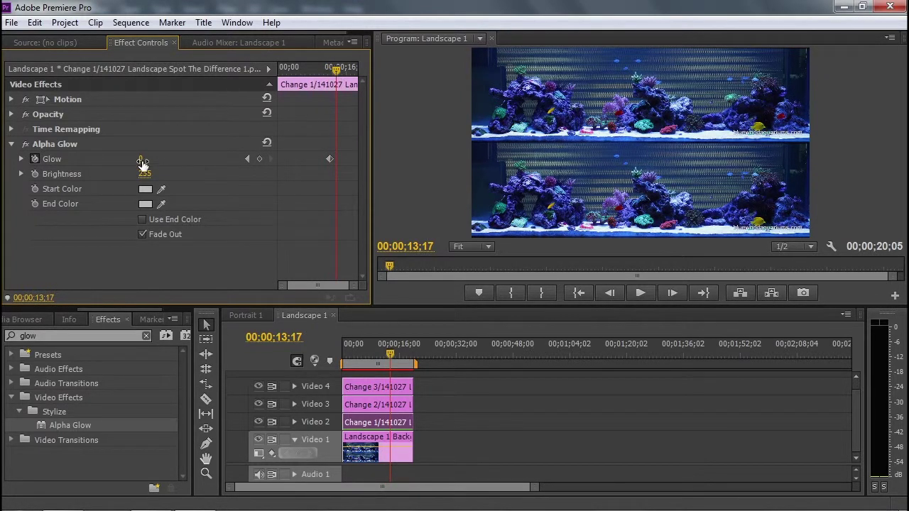
{"action": "left_click_drag", "start_coordinate": [141, 159], "coordinate": [162, 159]}
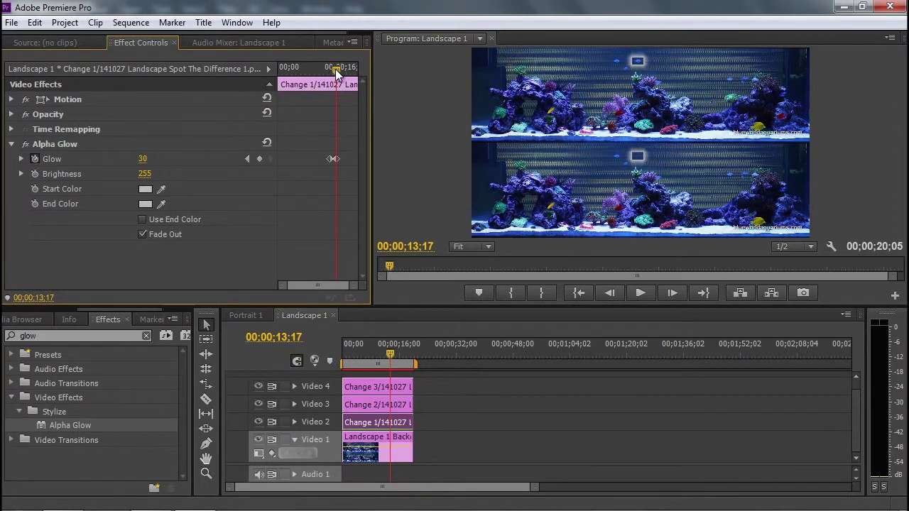
{"action": "left_click_drag", "start_coordinate": [335, 69], "coordinate": [341, 69]}
{"action": "left_click", "coordinate": [144, 159]}
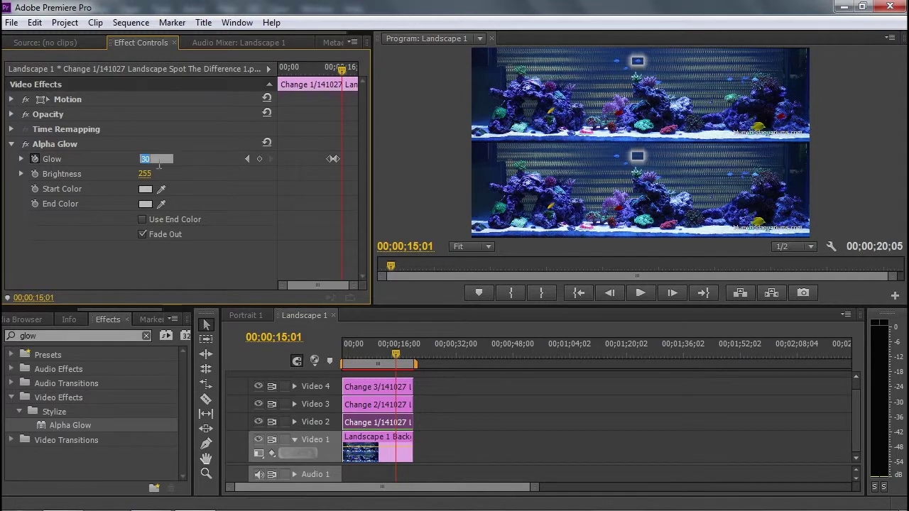
{"action": "type", "text": "15"}
{"action": "key", "text": "Return"}
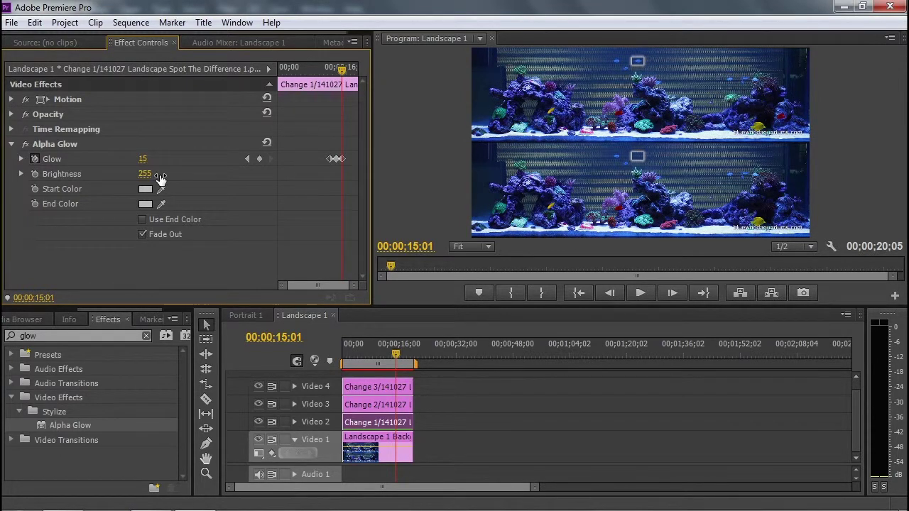
- Set the Change 1 Alpha Glow start colour to bright yellow
{"action": "left_click", "coordinate": [144, 191]}
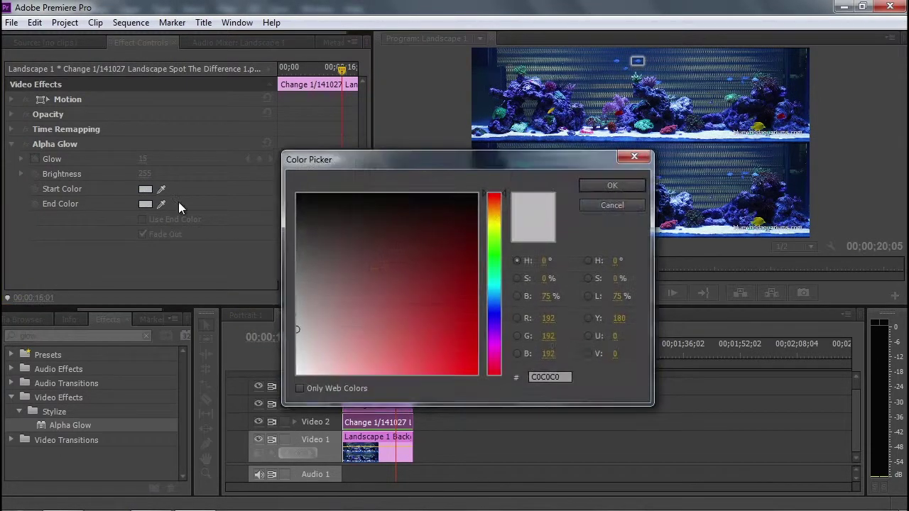
{"action": "left_click", "coordinate": [493, 221]}
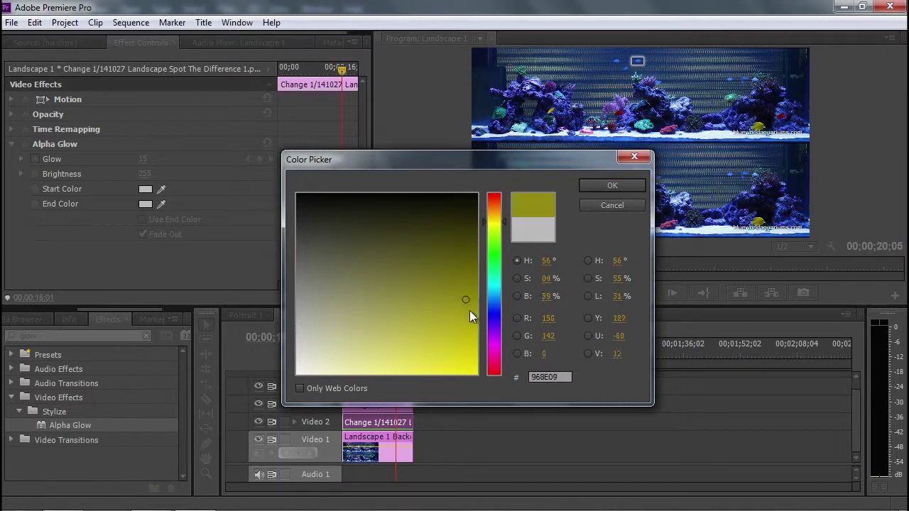
{"action": "left_click_drag", "start_coordinate": [469, 311], "coordinate": [508, 364]}
{"action": "left_click", "coordinate": [610, 186]}
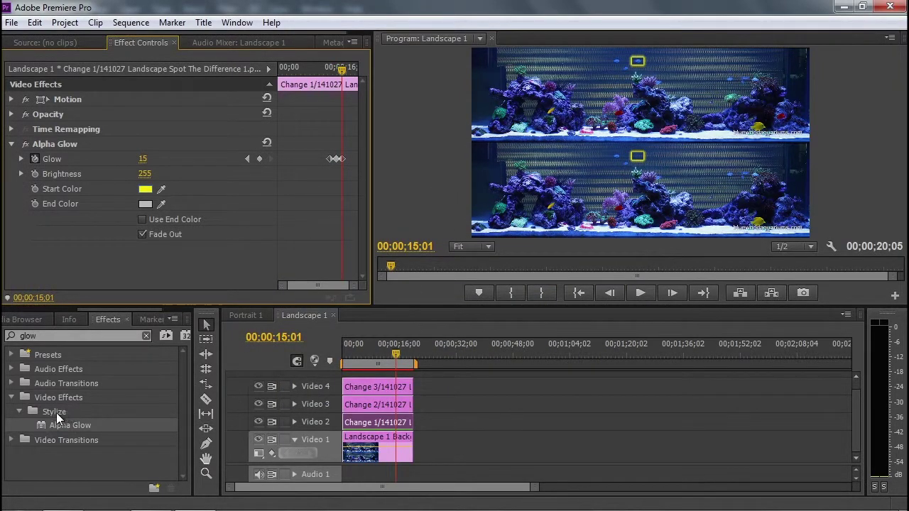
- Apply Alpha Glow to Change 2, keyframing Glow 0, then 25 at 16;11 and 15 at 17;26
{"action": "left_click_drag", "start_coordinate": [47, 424], "coordinate": [352, 403]}
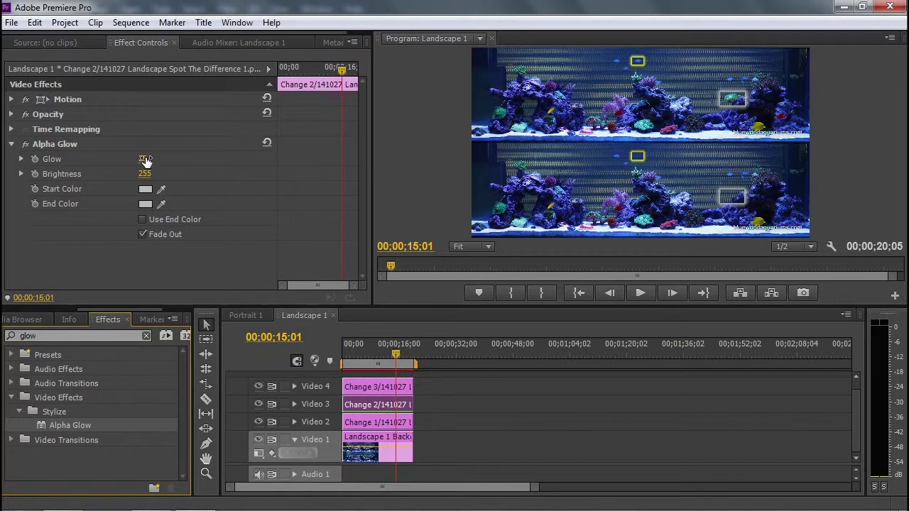
{"action": "left_click_drag", "start_coordinate": [142, 159], "coordinate": [113, 159]}
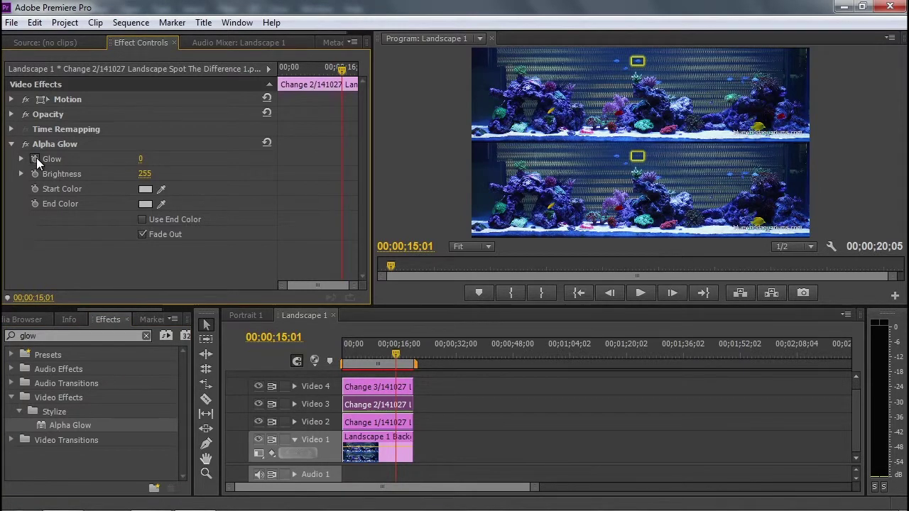
{"action": "left_click_drag", "start_coordinate": [342, 69], "coordinate": [348, 68]}
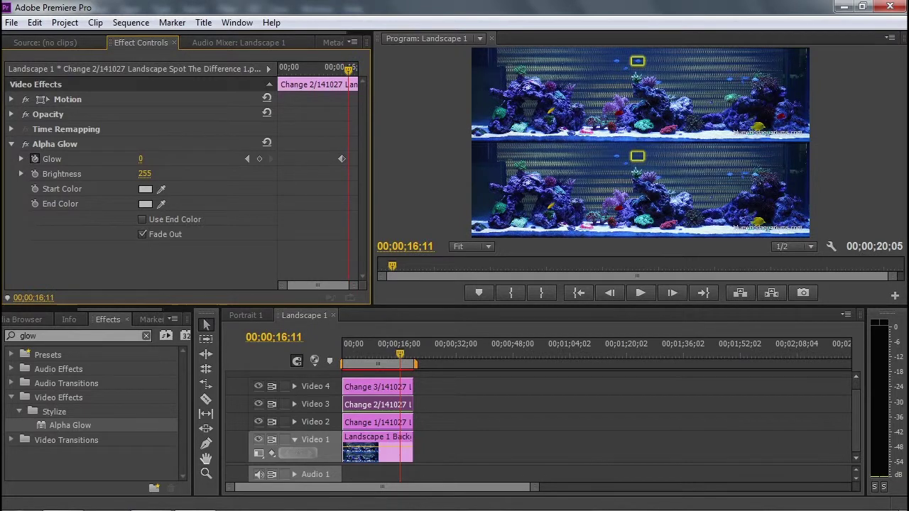
{"action": "left_click_drag", "start_coordinate": [140, 159], "coordinate": [156, 159]}
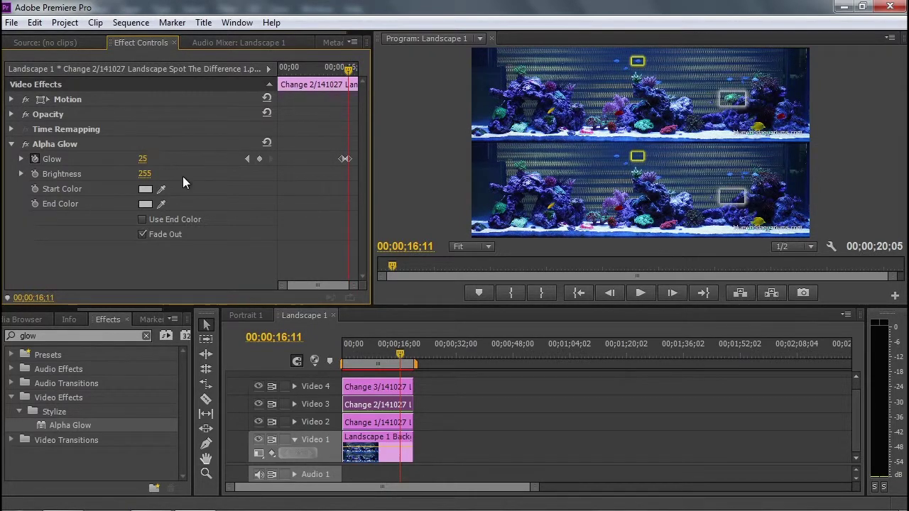
{"action": "left_click_drag", "start_coordinate": [348, 69], "coordinate": [353, 69]}
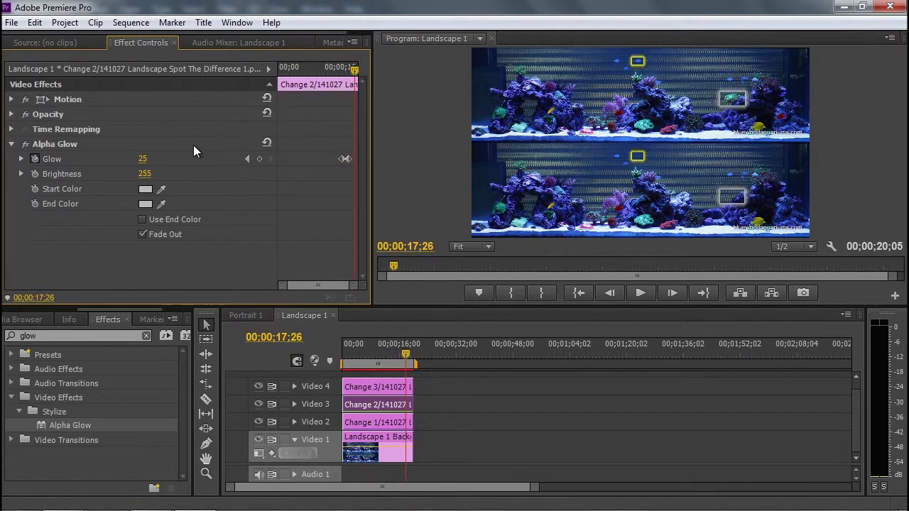
{"action": "left_click", "coordinate": [145, 160]}
{"action": "type", "text": "15"}
{"action": "key", "text": "Return"}
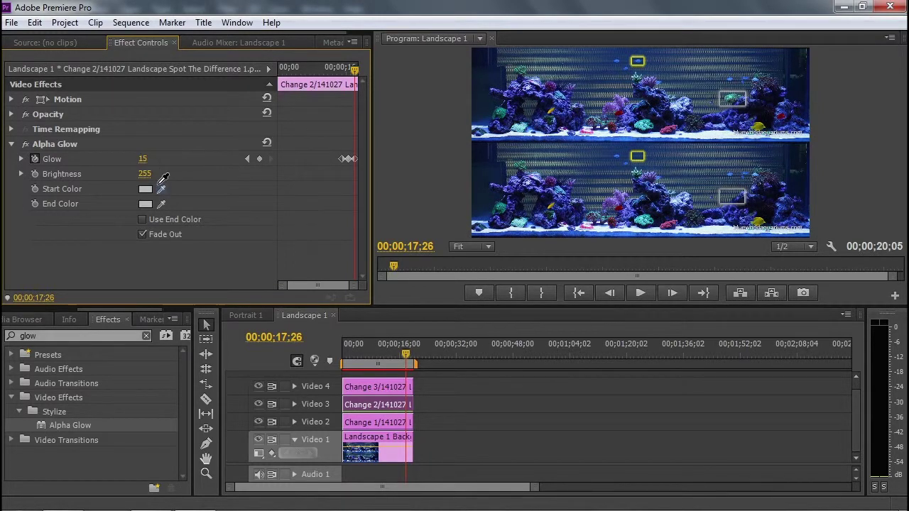
- Set the Change 2 Alpha Glow start colour to bright red
{"action": "left_click", "coordinate": [145, 203]}
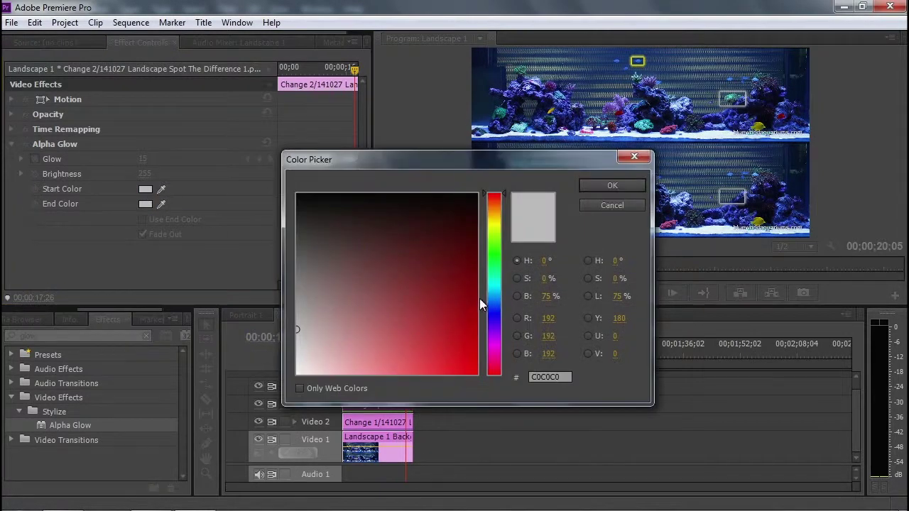
{"action": "left_click", "coordinate": [476, 338]}
{"action": "left_click_drag", "start_coordinate": [490, 342], "coordinate": [489, 364]}
{"action": "left_click", "coordinate": [612, 186]}
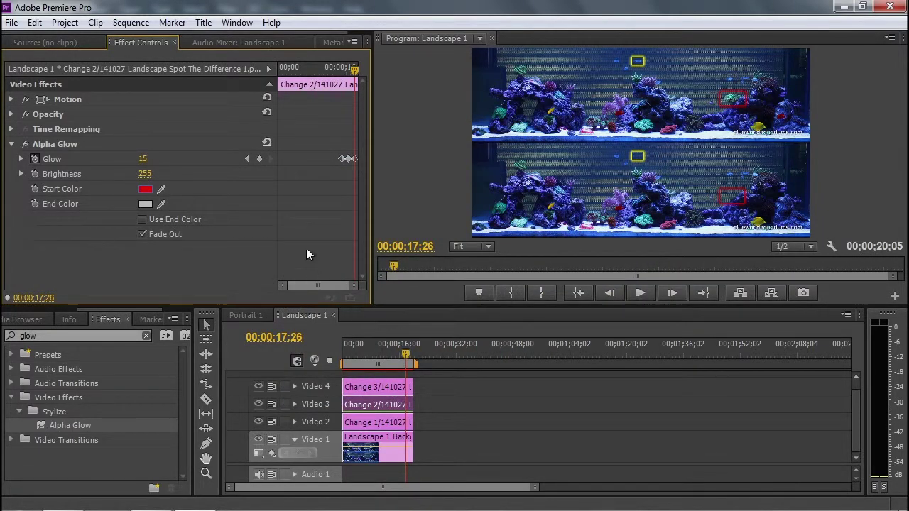
- Apply Alpha Glow to Change 3, keyframing Glow 0, then 33 at 18;25
{"action": "left_click", "coordinate": [379, 386]}
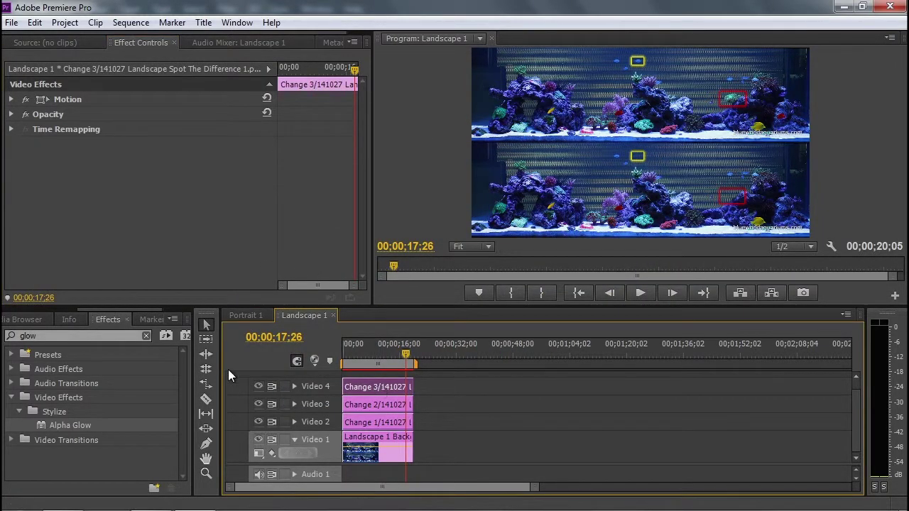
{"action": "left_click_drag", "start_coordinate": [56, 424], "coordinate": [358, 391]}
{"action": "left_click_drag", "start_coordinate": [138, 160], "coordinate": [141, 162]}
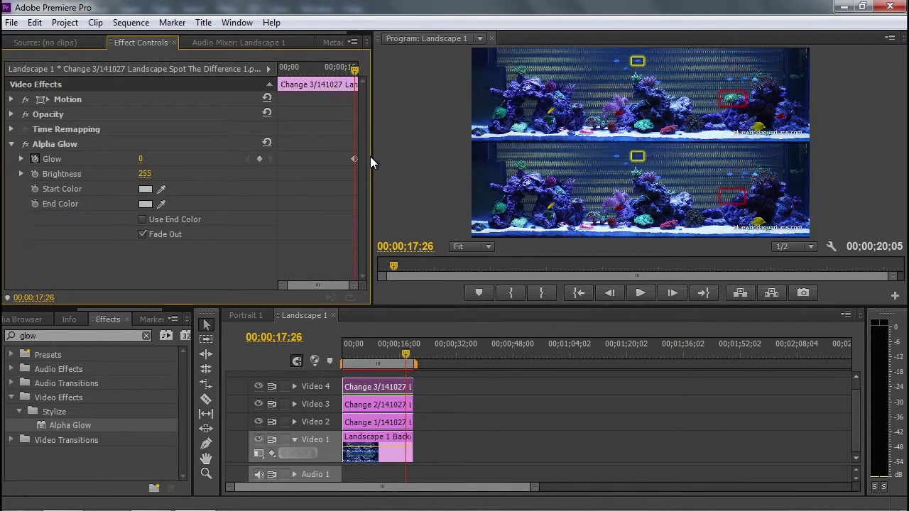
{"action": "left_click_drag", "start_coordinate": [355, 69], "coordinate": [359, 67]}
{"action": "left_click_drag", "start_coordinate": [372, 120], "coordinate": [402, 121]}
{"action": "left_click_drag", "start_coordinate": [152, 155], "coordinate": [179, 156]}
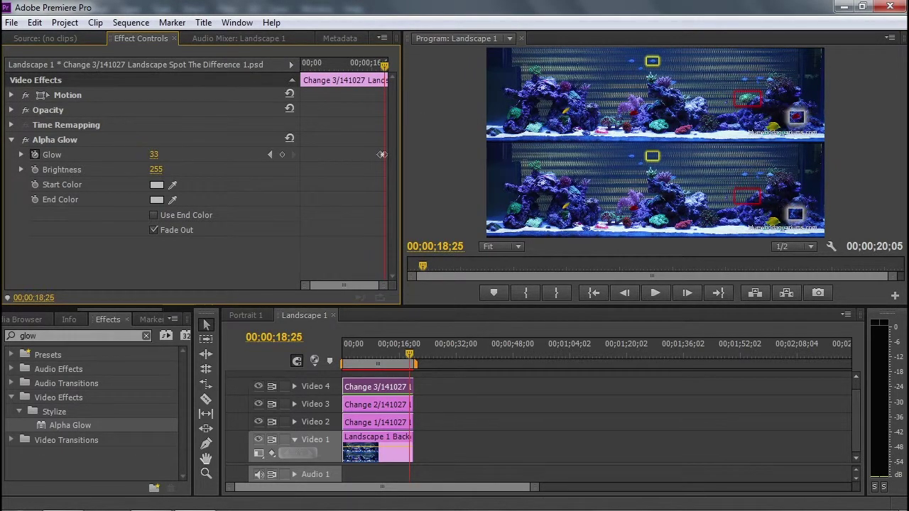
- Set the Change 3 glow start colour to bright green and preview it
{"action": "left_click", "coordinate": [154, 185]}
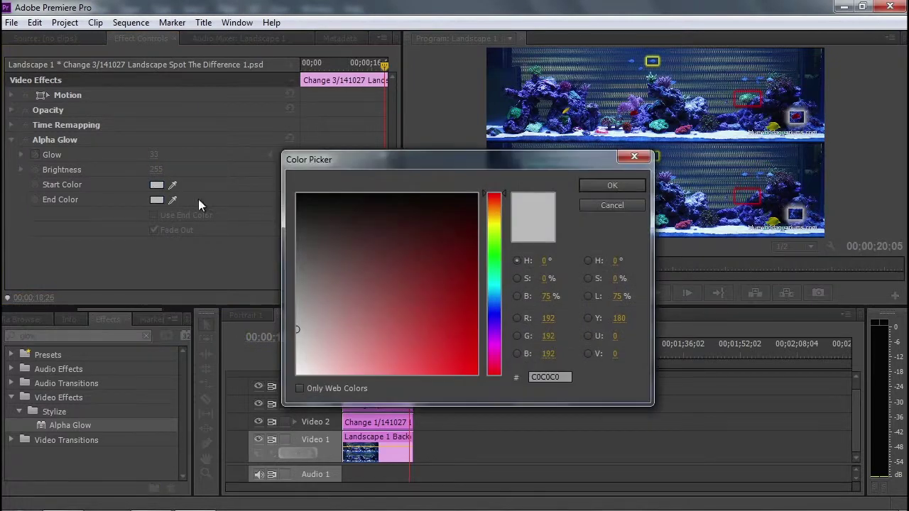
{"action": "left_click", "coordinate": [495, 253]}
{"action": "left_click", "coordinate": [463, 257]}
{"action": "left_click_drag", "start_coordinate": [464, 256], "coordinate": [514, 381]}
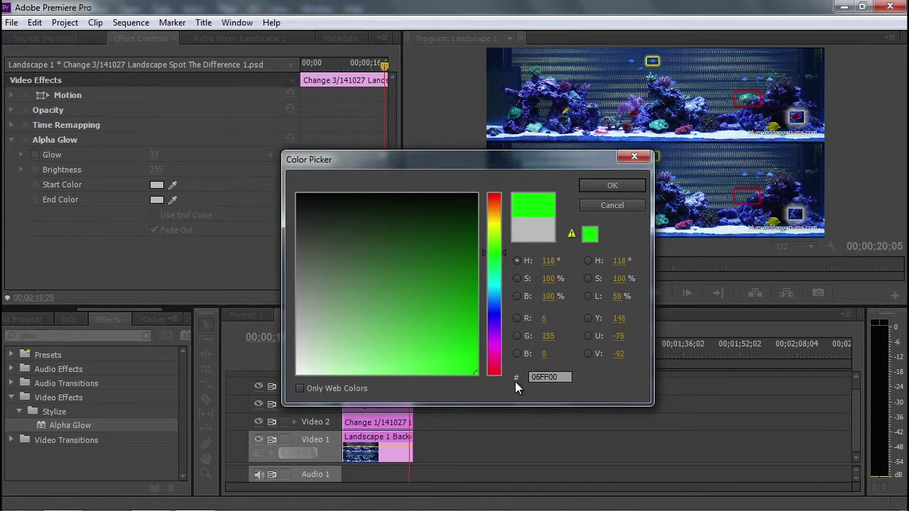
{"action": "left_click", "coordinate": [615, 185]}
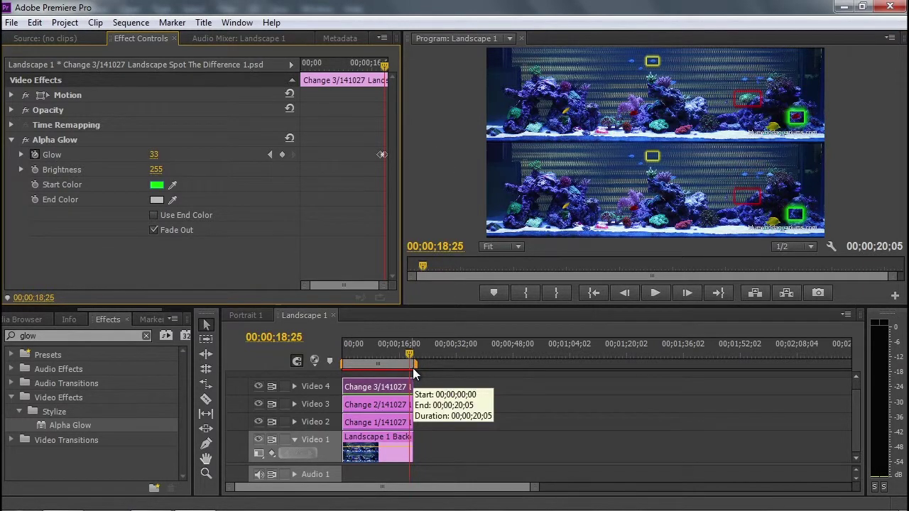
{"action": "key", "text": "space"}
{"action": "key", "text": "space"}
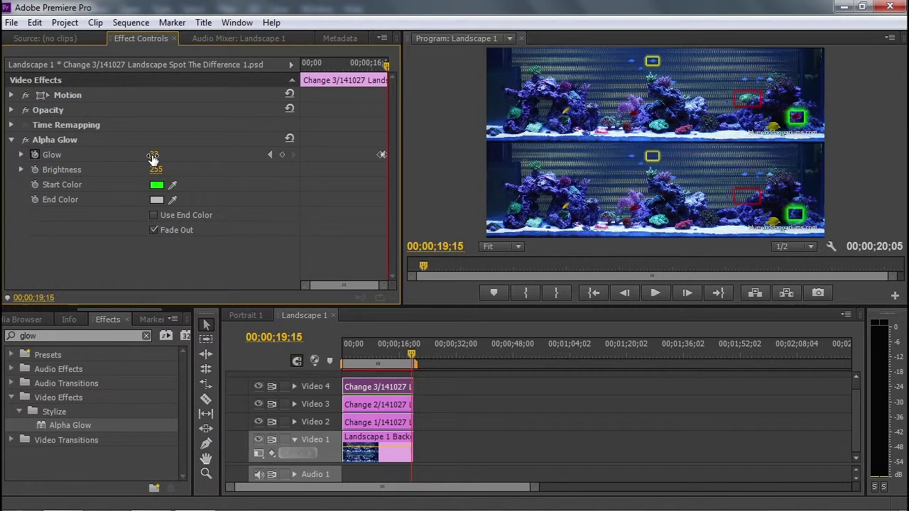
- Add a Glow 15 keyframe at 19;15, then return the playhead to about 11;12
{"action": "left_click", "coordinate": [153, 155]}
{"action": "type", "text": "15"}
{"action": "key", "text": "Return"}
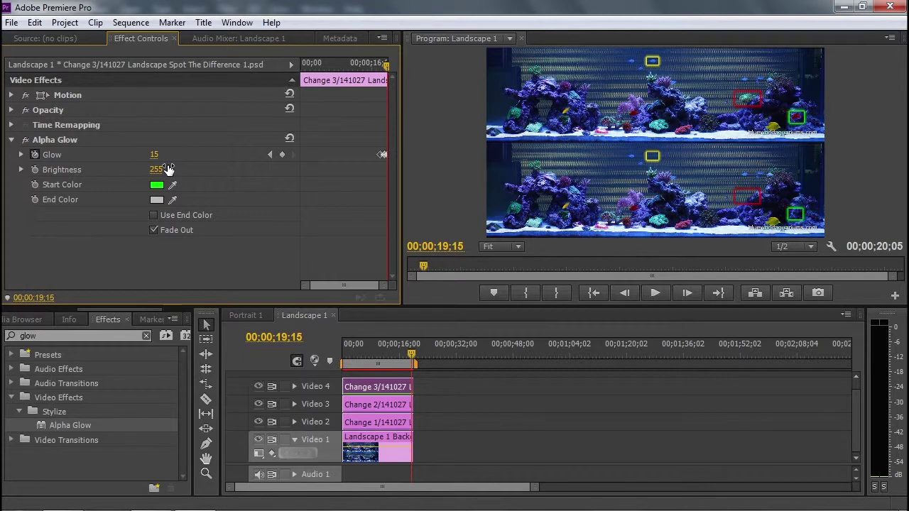
{"action": "left_click_drag", "start_coordinate": [412, 355], "coordinate": [383, 357]}
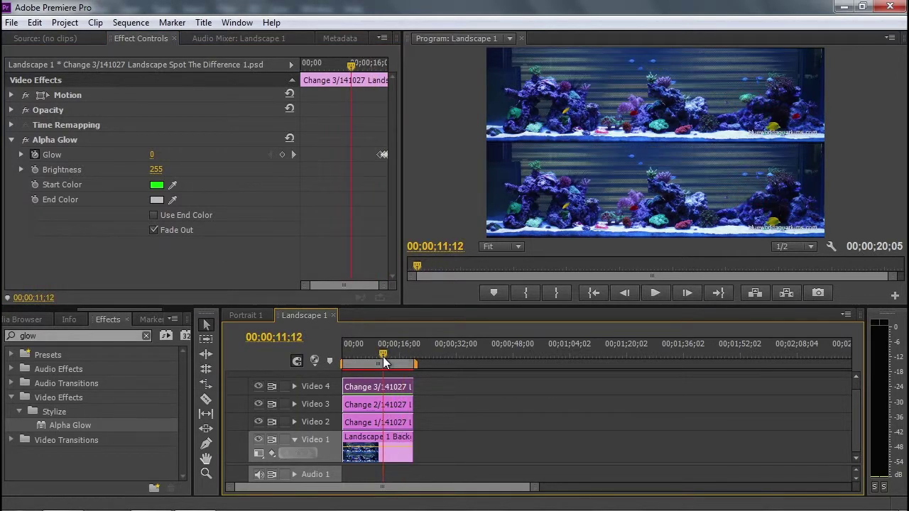
- Play Landscape 1 from about 11;12 to review the yellow, red and green glows
{"action": "key", "text": "space"}
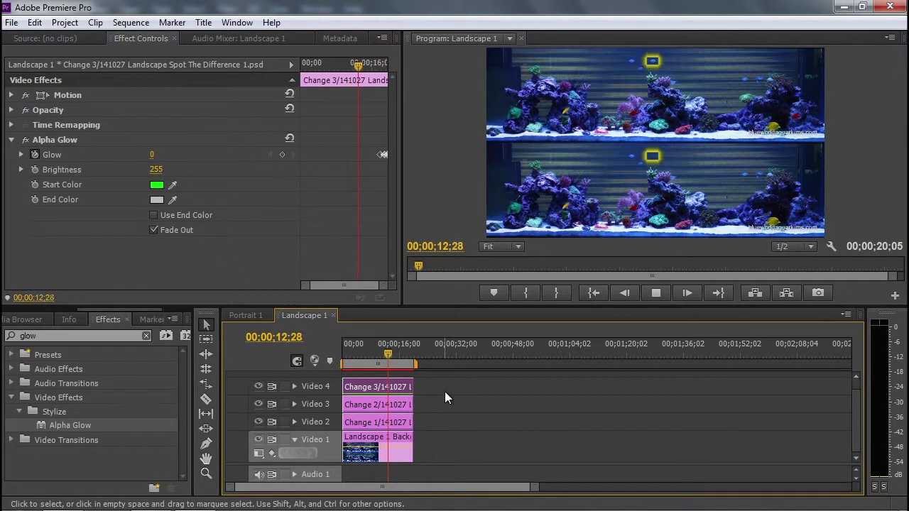